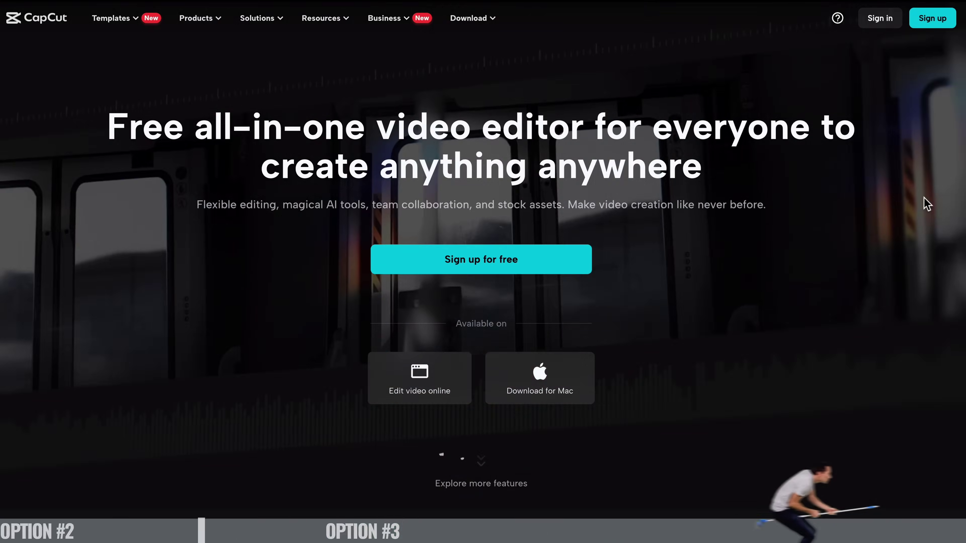
# Browse the CapCut site's Image upscaler, AI color correction and Old photo restoration showcases
pyautogui.scroll(-10, 926, 204)
pyautogui.scroll(-5, 862, 269)
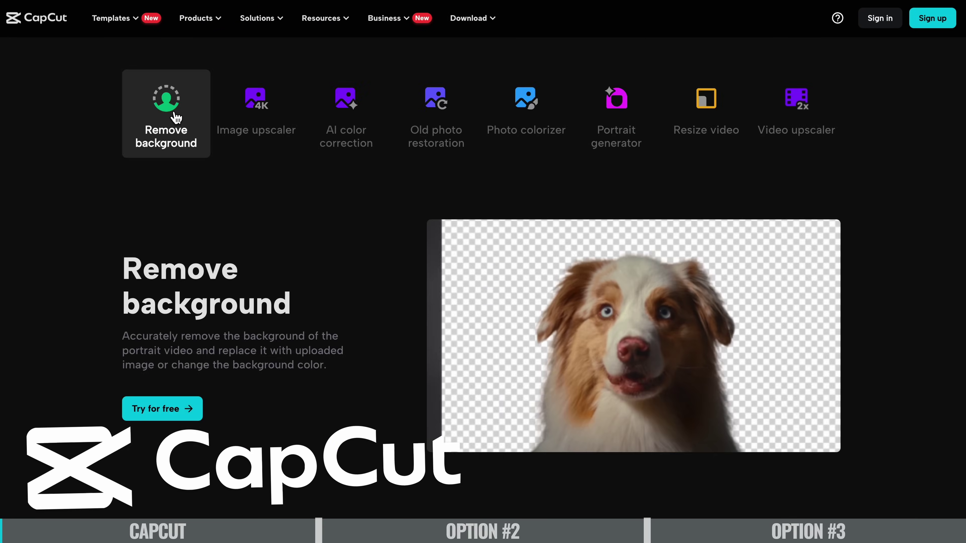
pyautogui.click(255, 108)
pyautogui.click(362, 107)
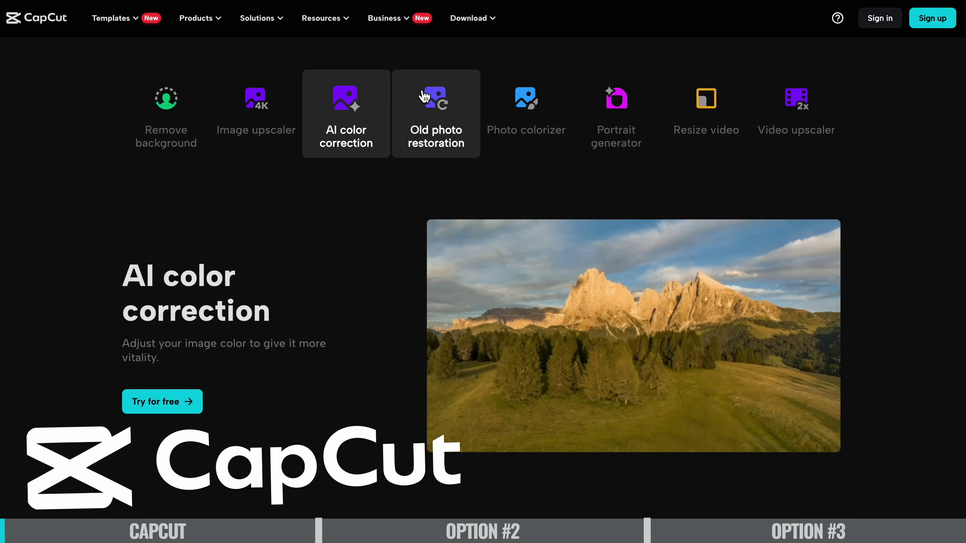
pyautogui.click(424, 98)
pyautogui.scroll(-5, 875, 293)
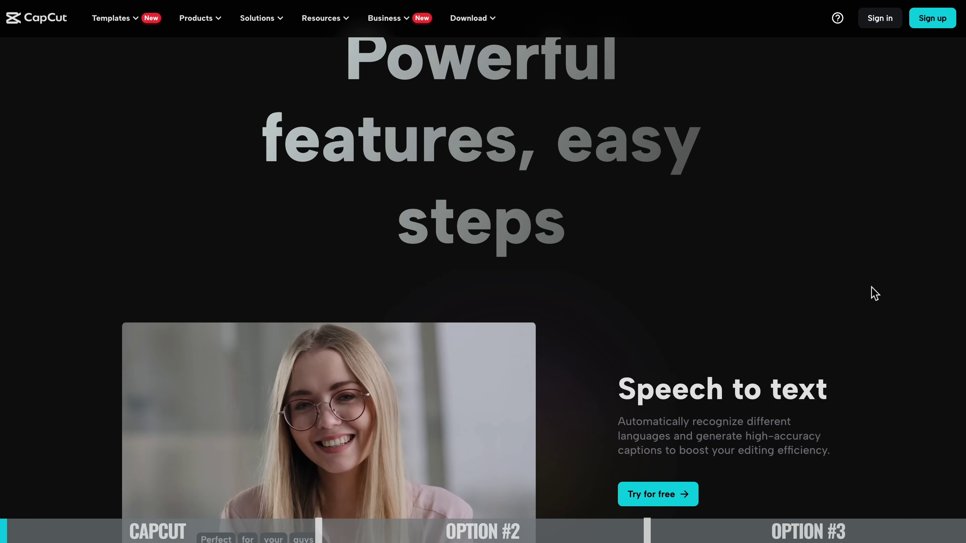
pyautogui.scroll(-8, 874, 293)
pyautogui.scroll(-5, 875, 293)
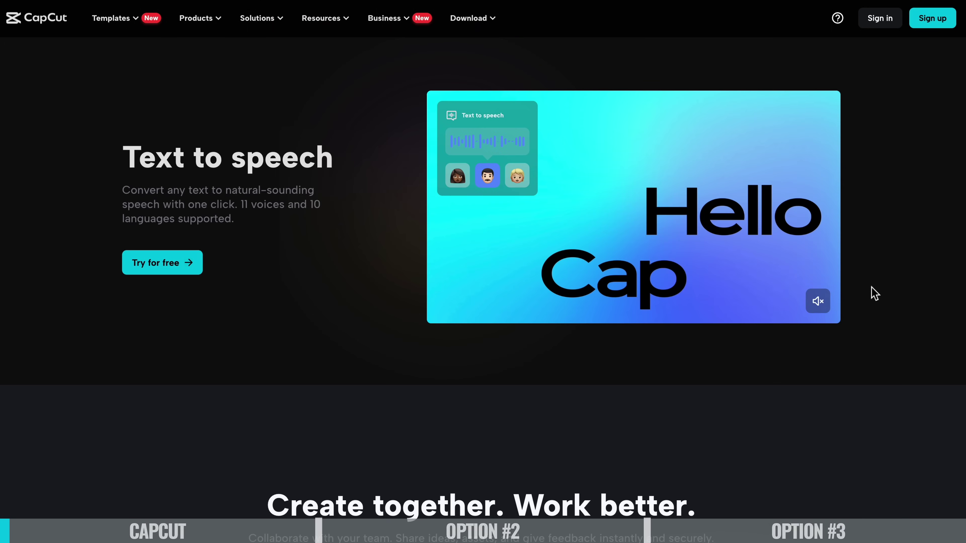
pyautogui.scroll(-5, 875, 293)
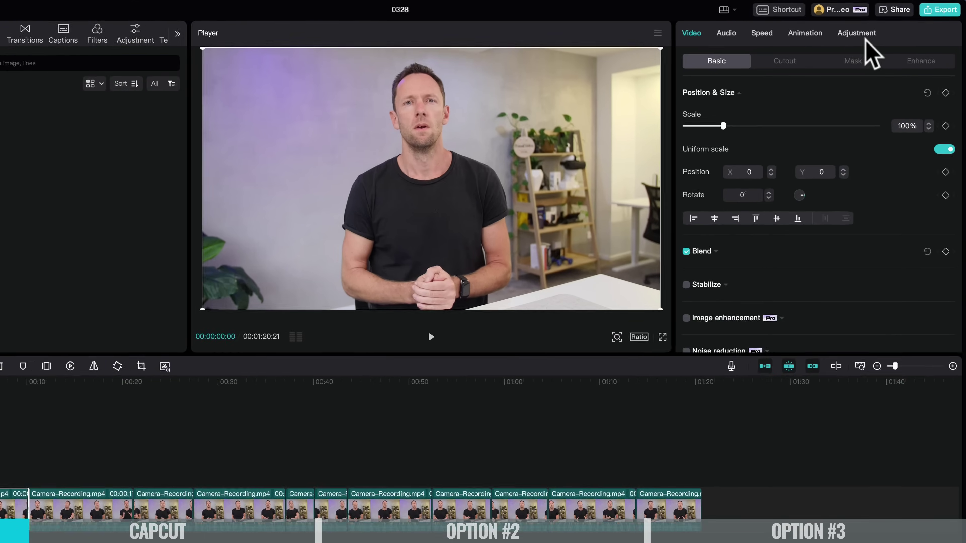
# Apply Auto adjust at strength 80, toggling it to compare, then check the Color wheel
pyautogui.click(860, 35)
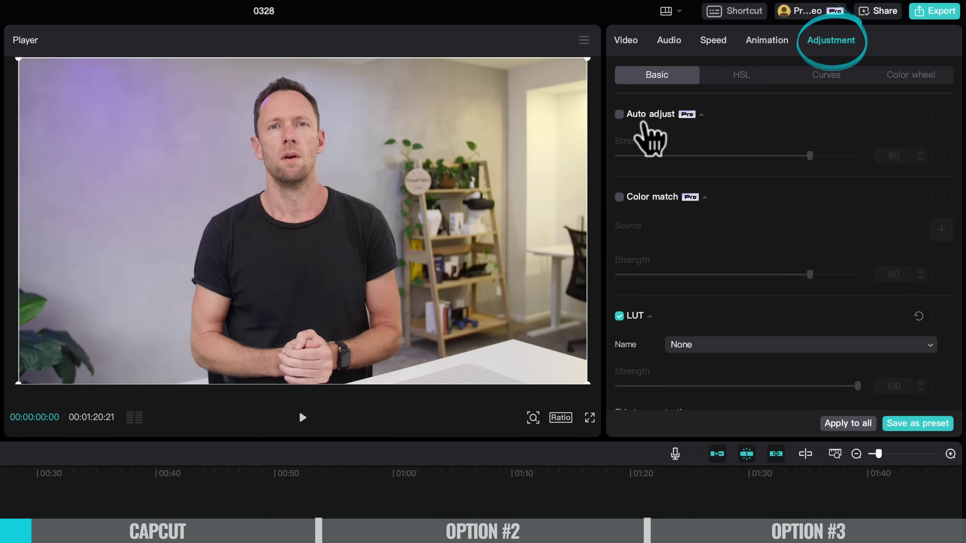
pyautogui.click(619, 114)
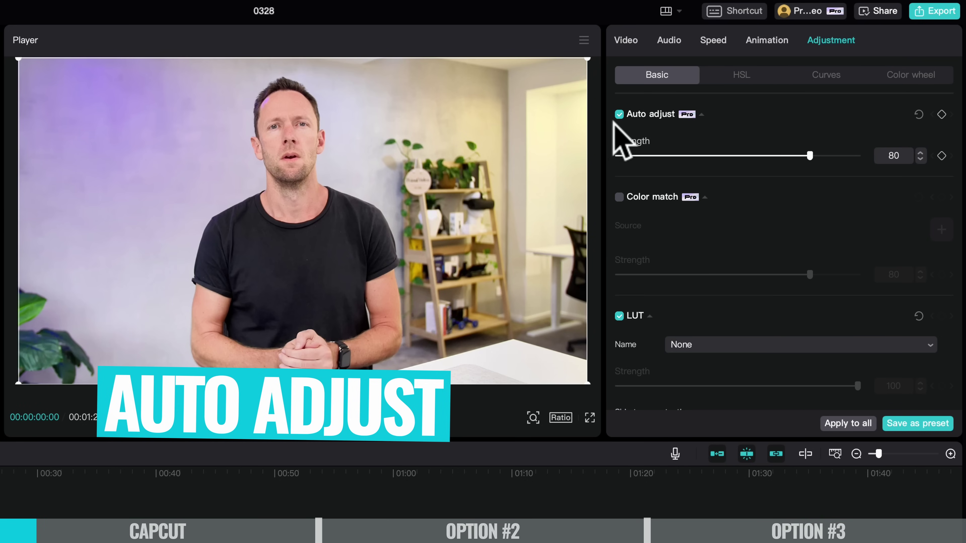
pyautogui.click(617, 115)
pyautogui.click(618, 114)
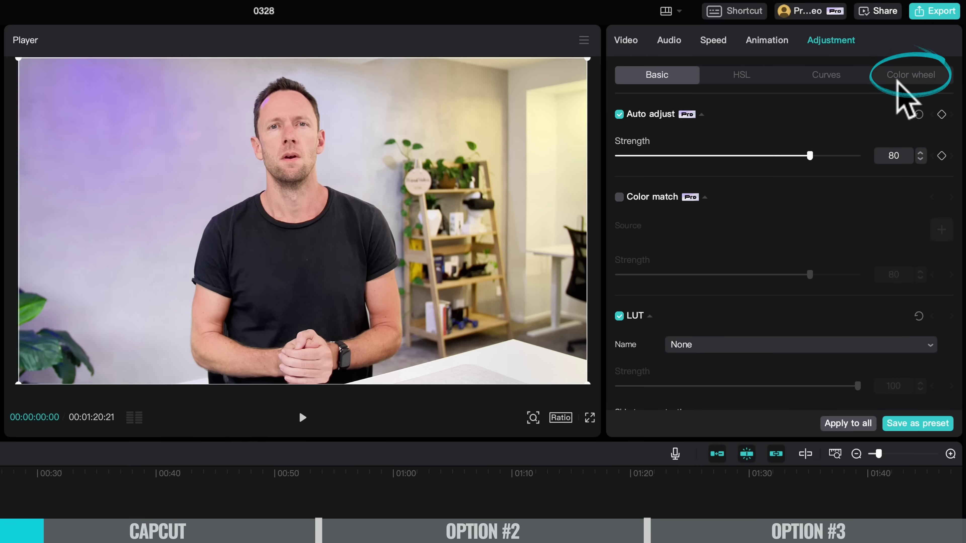
pyautogui.click(897, 80)
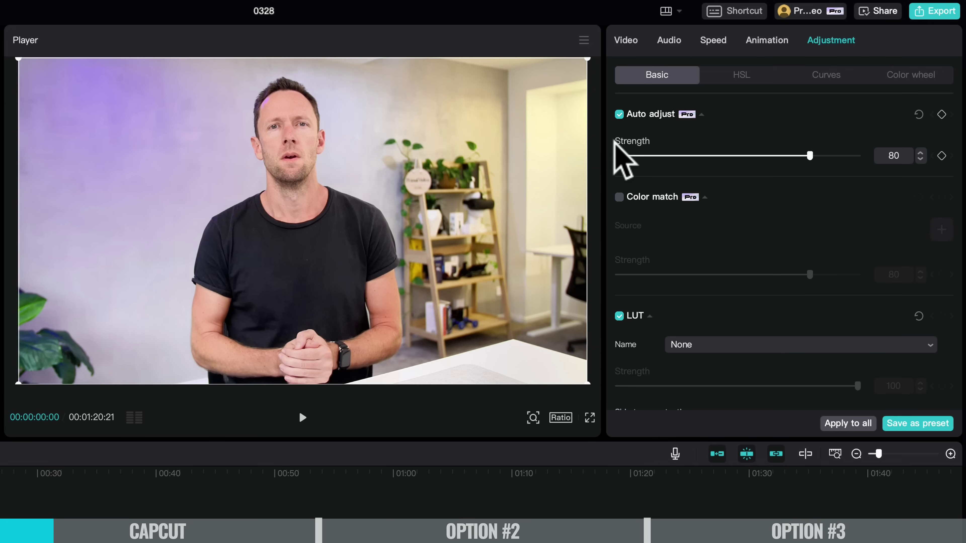
# Tick Relight in the webcam clip's Video Basic panel to reveal the Facial lighting presets
pyautogui.click(627, 38)
pyautogui.scroll(-3, 780, 244)
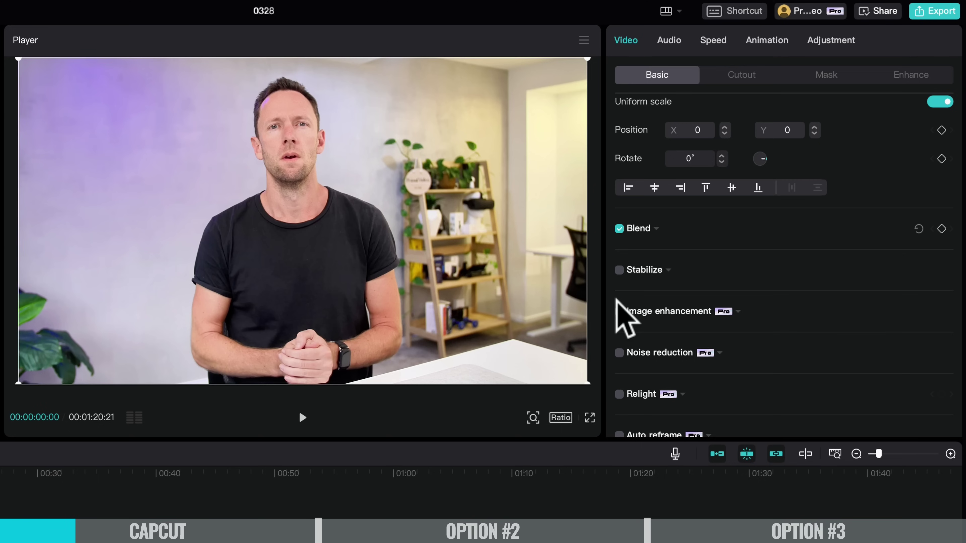
pyautogui.moveTo(958, 220); pyautogui.dragTo(958, 303)
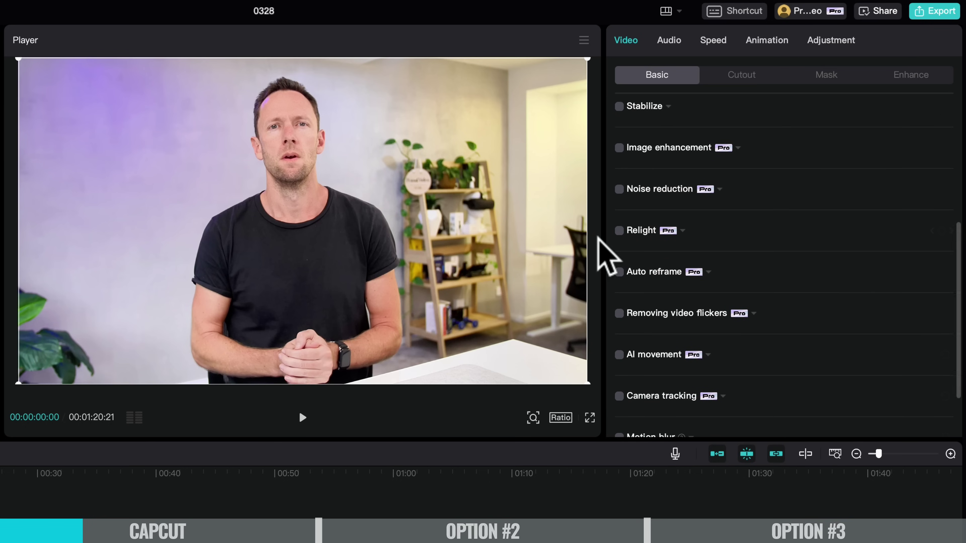
pyautogui.click(619, 231)
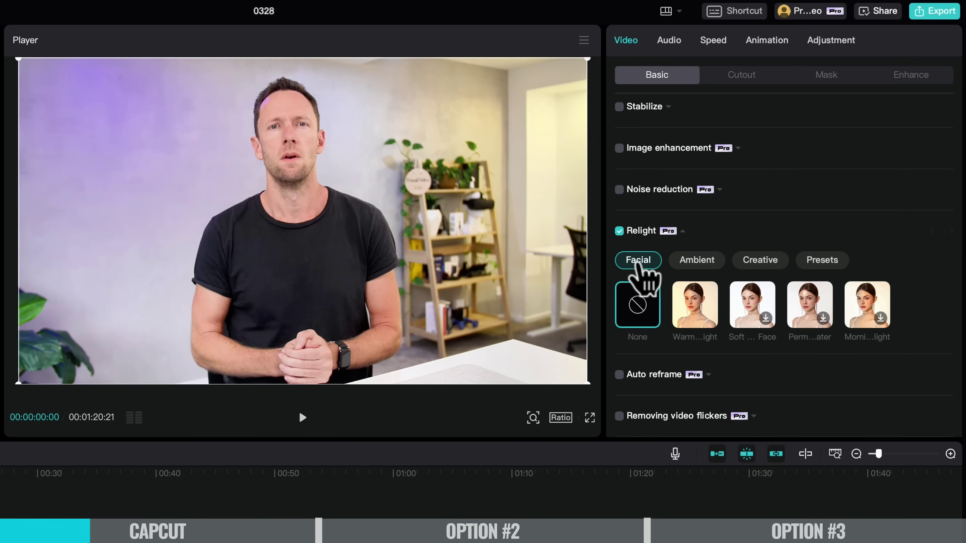
# Apply the Warm light facial preset, moving Light 1 to the upper left and Light 2 onto the shelf
pyautogui.click(692, 262)
pyautogui.click(744, 265)
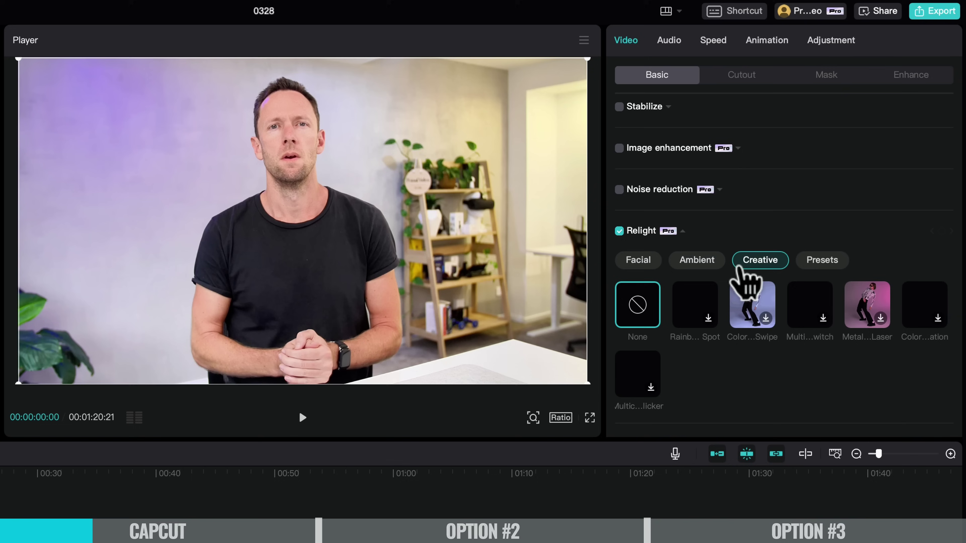
pyautogui.click(640, 262)
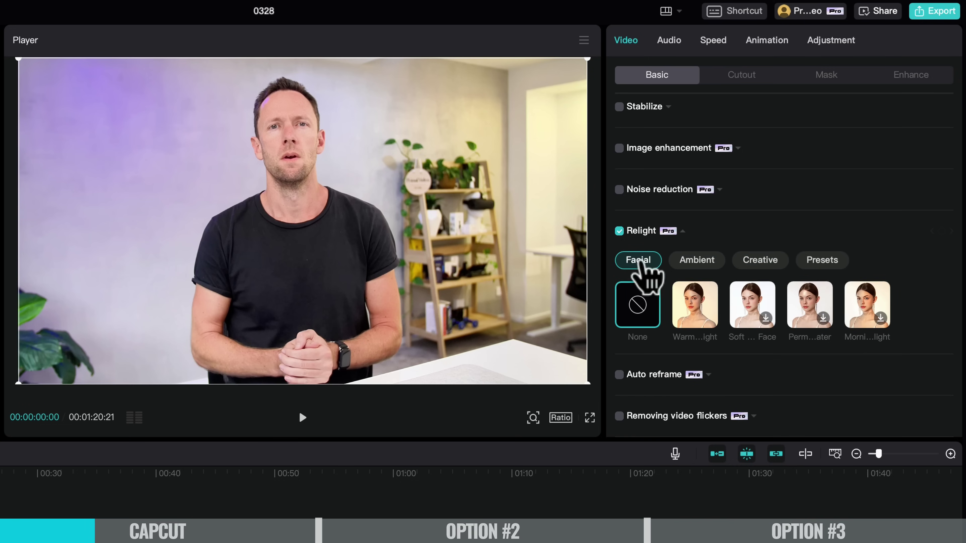
pyautogui.click(696, 320)
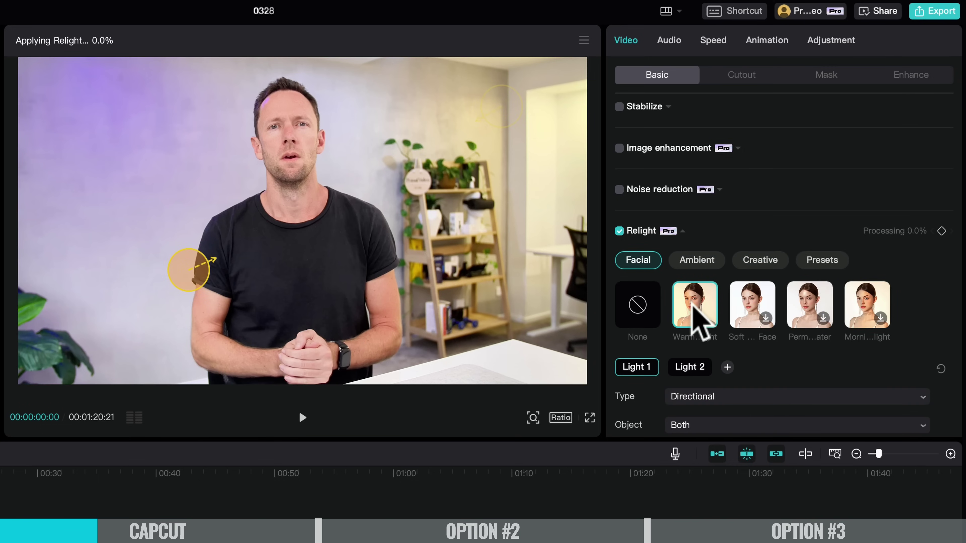
pyautogui.moveTo(186, 271); pyautogui.dragTo(114, 239)
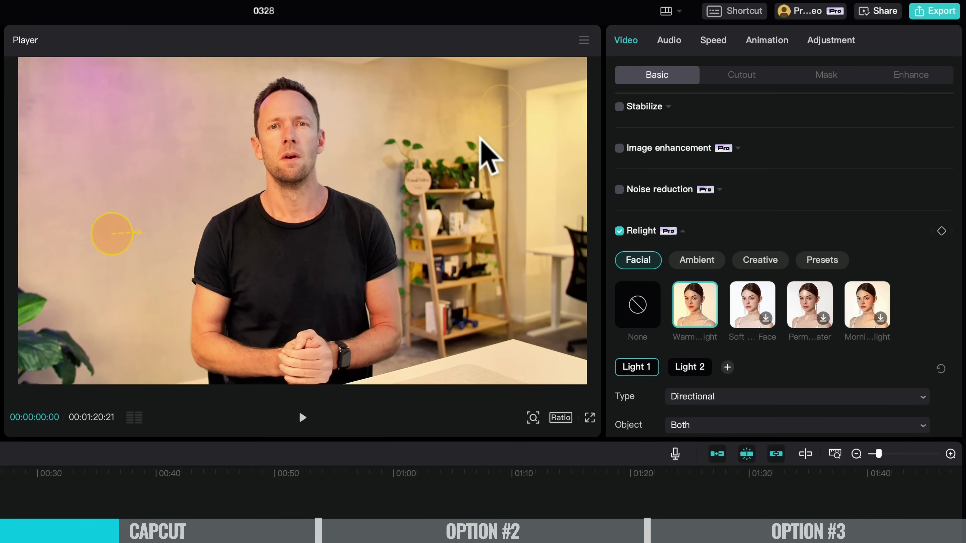
pyautogui.moveTo(501, 109); pyautogui.dragTo(375, 131)
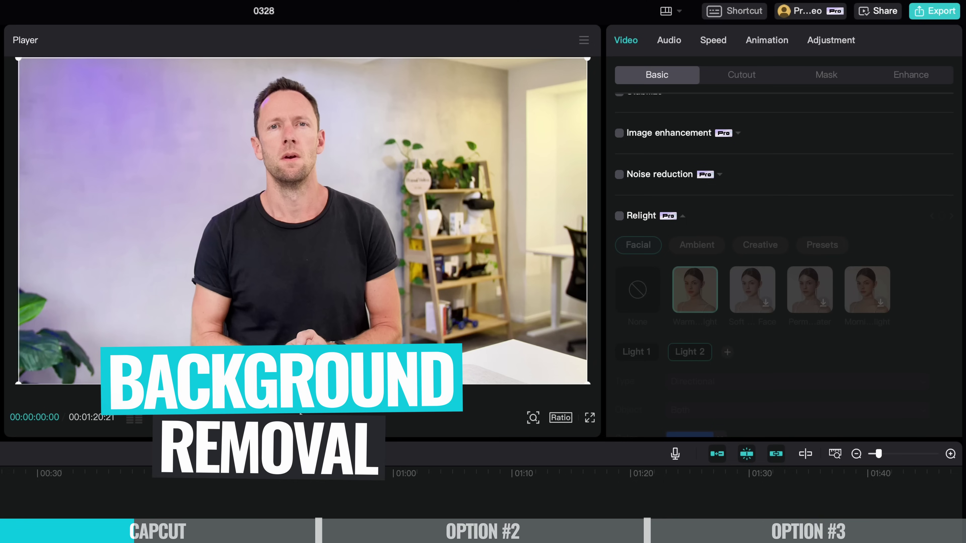
# Auto-cut the presenter from his office and put the Sunlight break forest clip beneath him
pyautogui.click(740, 78)
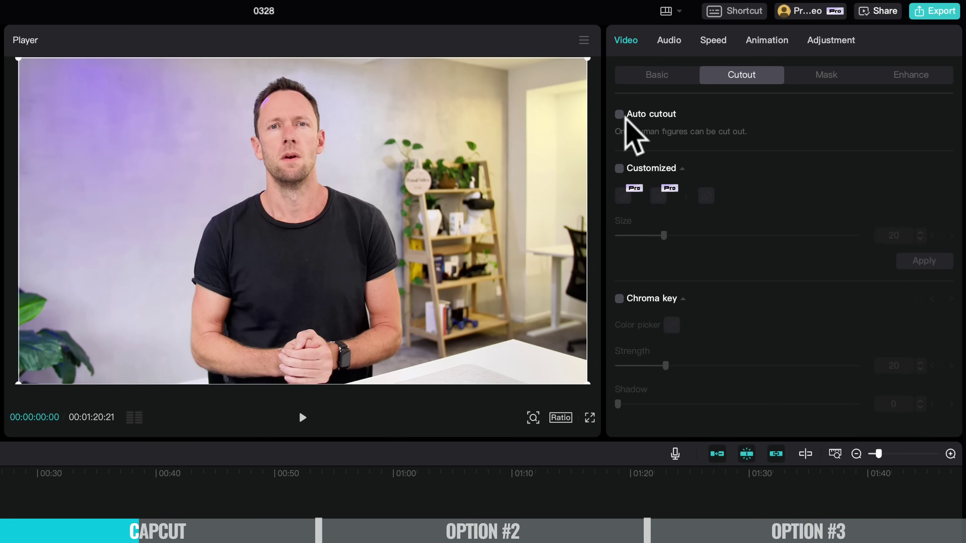
pyautogui.click(619, 115)
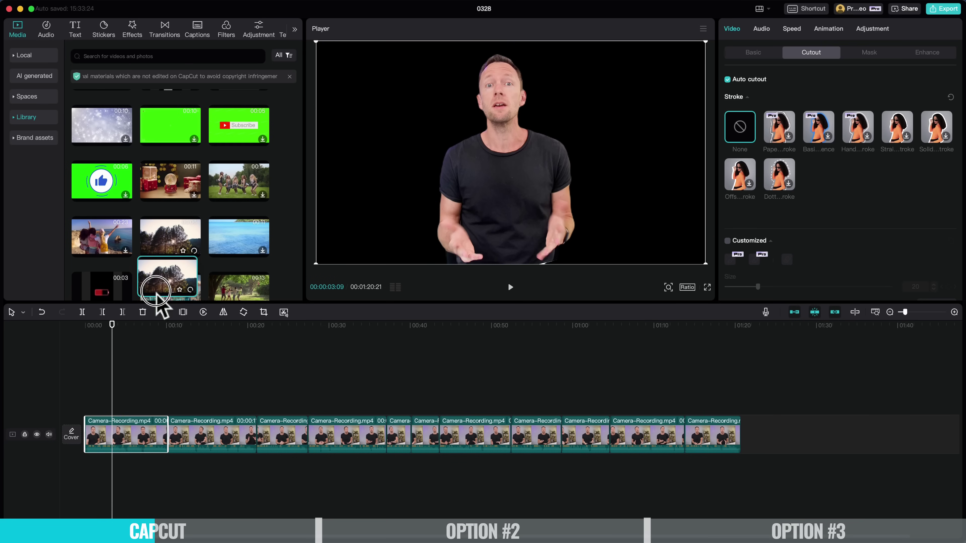
pyautogui.moveTo(156, 301); pyautogui.dragTo(119, 409)
pyautogui.click(98, 324)
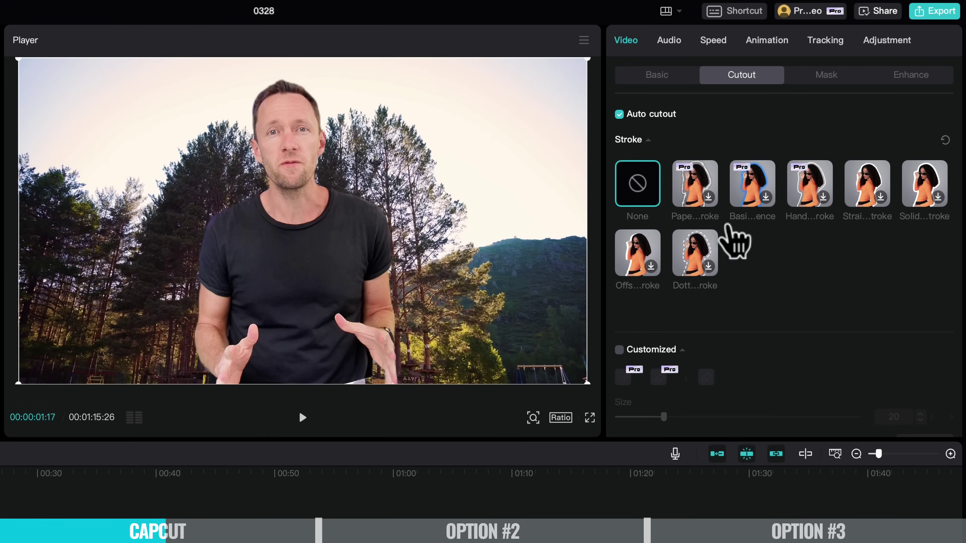
pyautogui.scroll(-2, 733, 238)
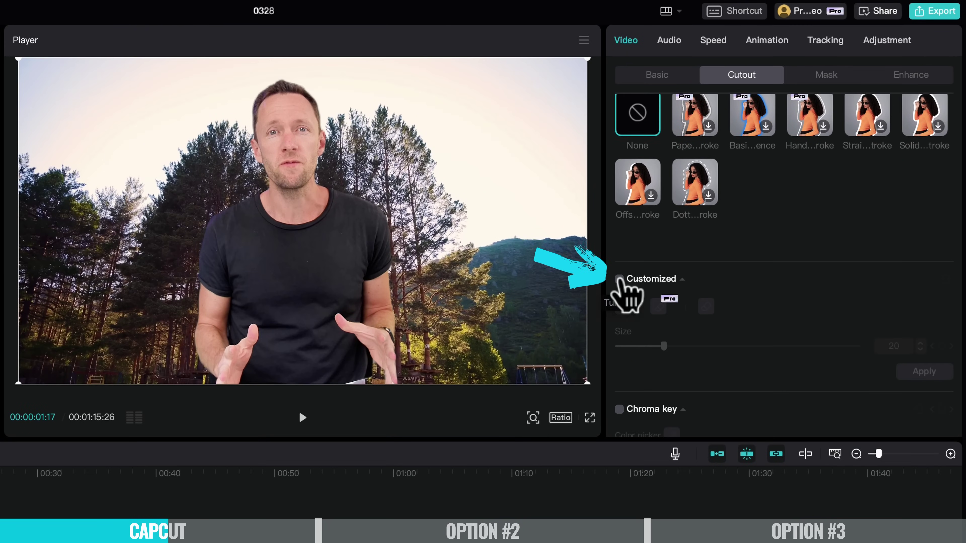
# Brush-paint a customized cutout over the presenter's figure and apply it
pyautogui.click(619, 280)
pyautogui.click(623, 196)
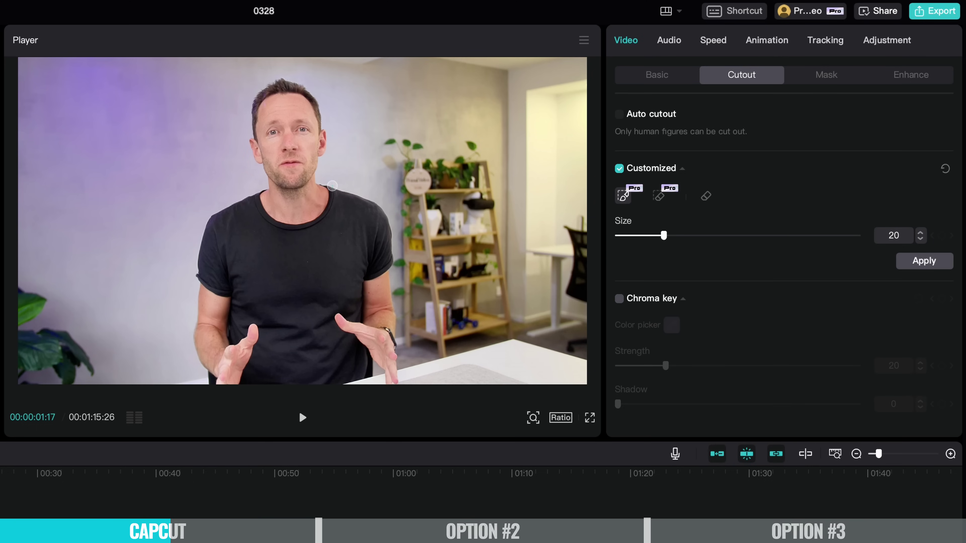
pyautogui.moveTo(298, 167)
pyautogui.mouseDown()
pyautogui.moveTo(278, 321)
pyautogui.moveTo(286, 338)
pyautogui.moveTo(307, 333)
pyautogui.moveTo(335, 293)
pyautogui.moveTo(323, 358)
pyautogui.mouseUp()
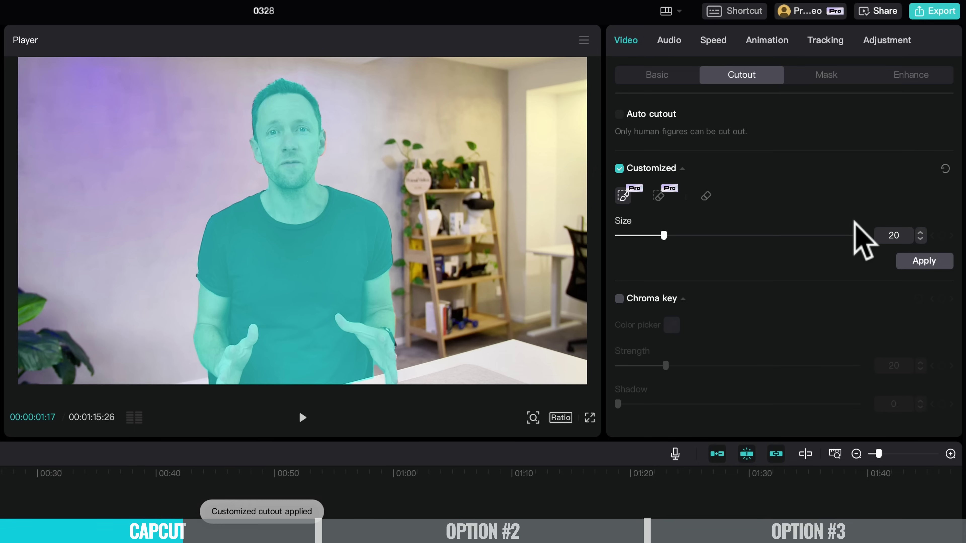
pyautogui.click(924, 261)
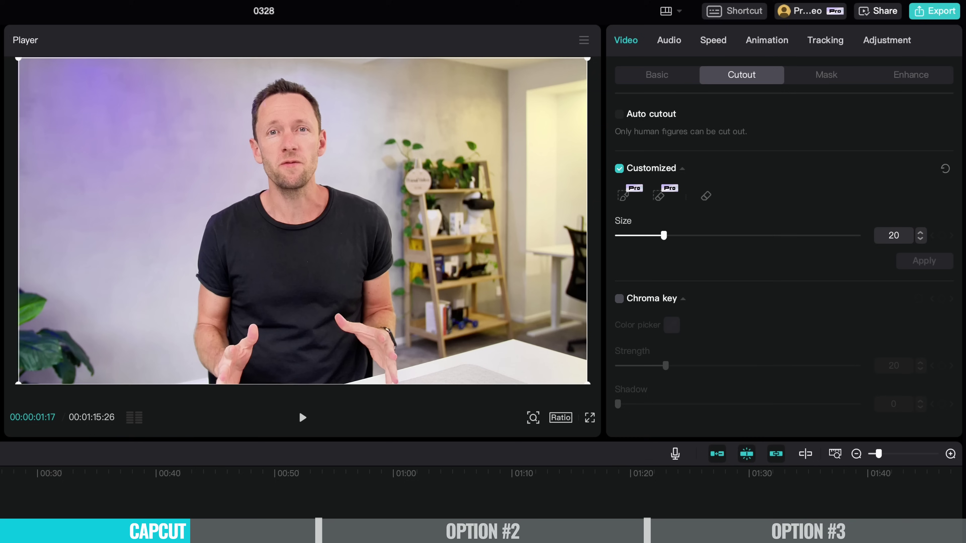
# Enable Vocal isolation on the webcam clip's audio, leaving 'Keep vocal' selected
pyautogui.click(676, 45)
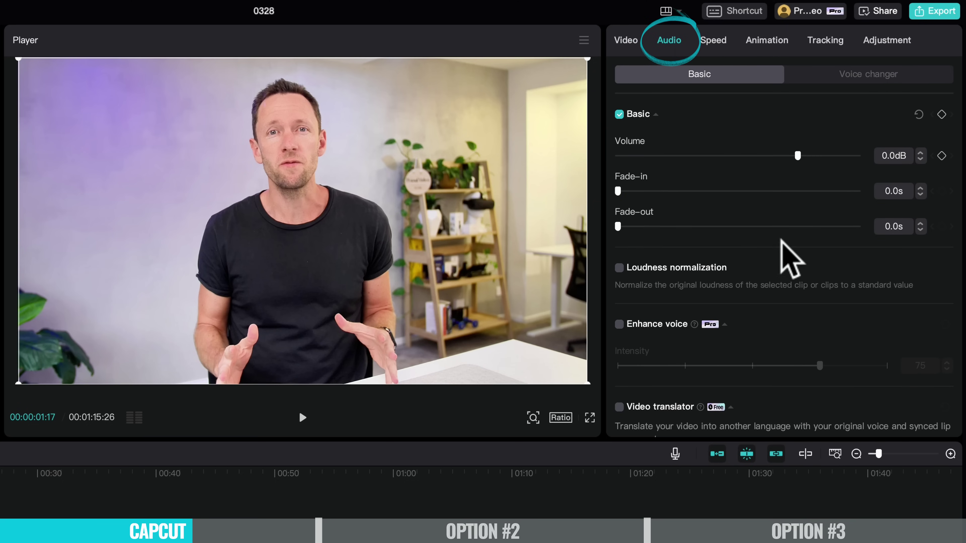
pyautogui.scroll(-7, 810, 264)
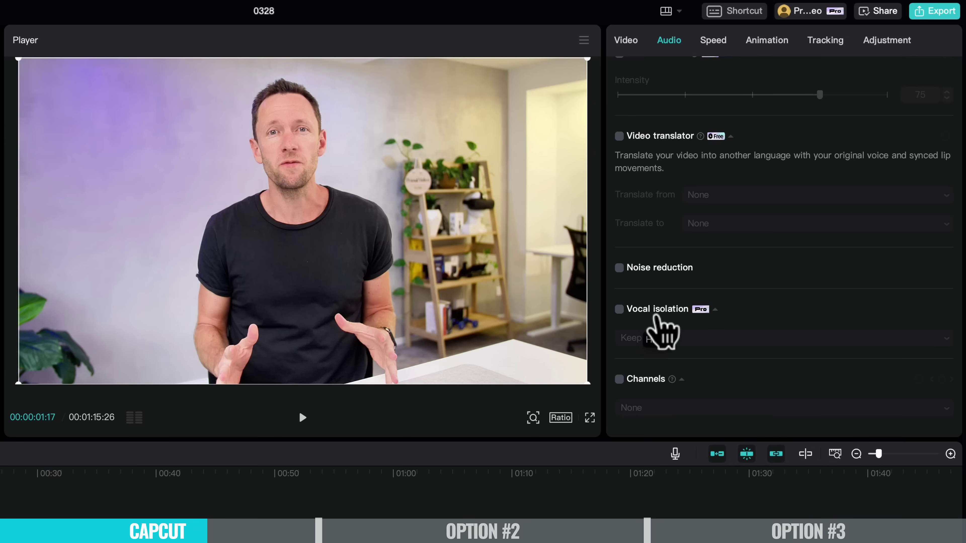
pyautogui.click(619, 309)
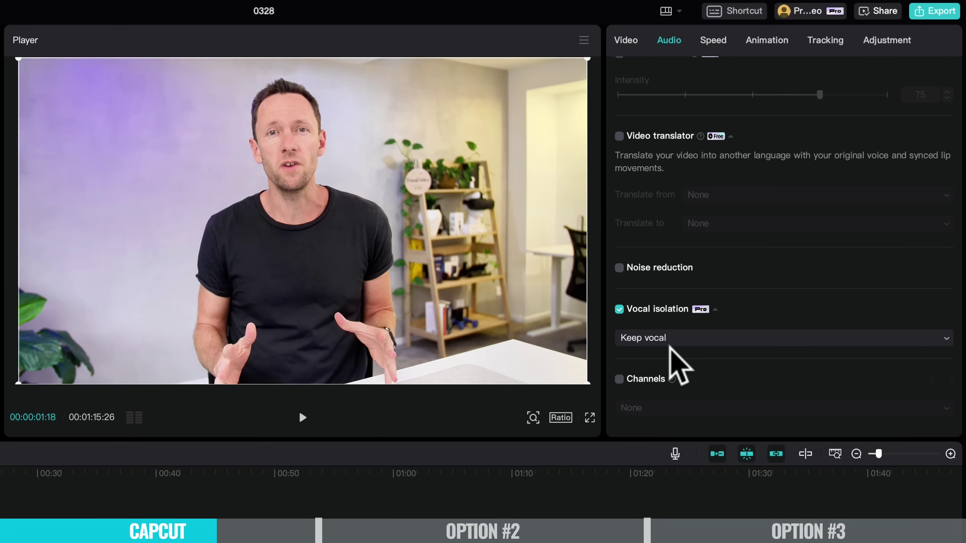
pyautogui.click(670, 342)
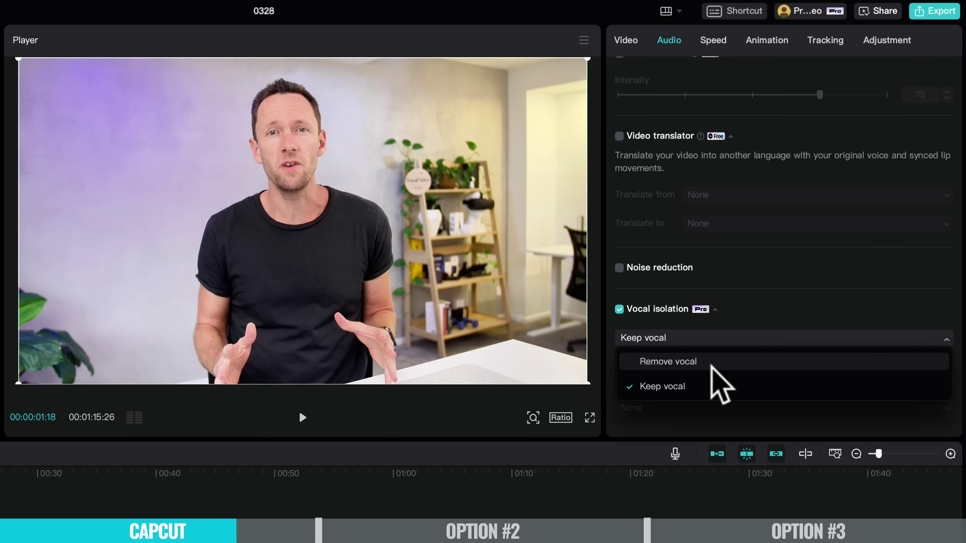
pyautogui.click(875, 291)
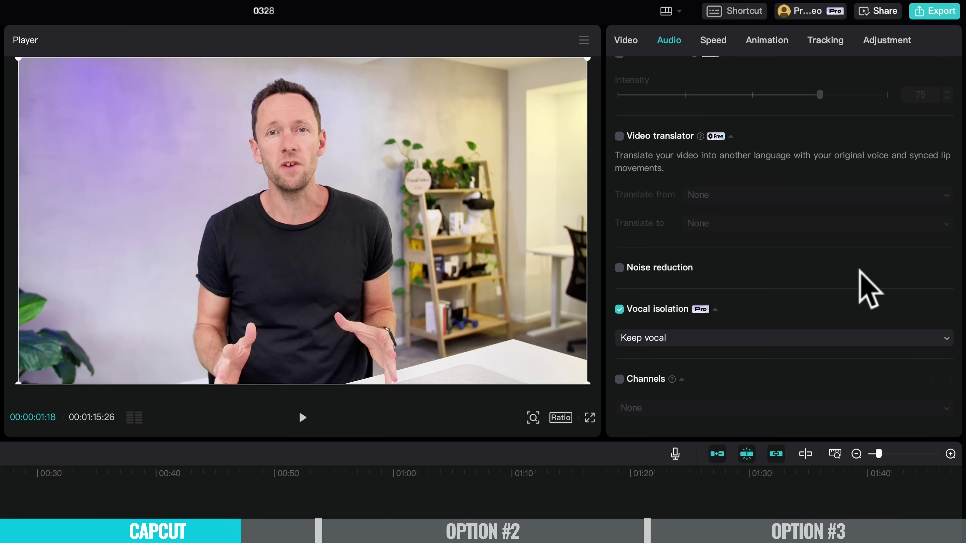
pyautogui.scroll(2, 869, 291)
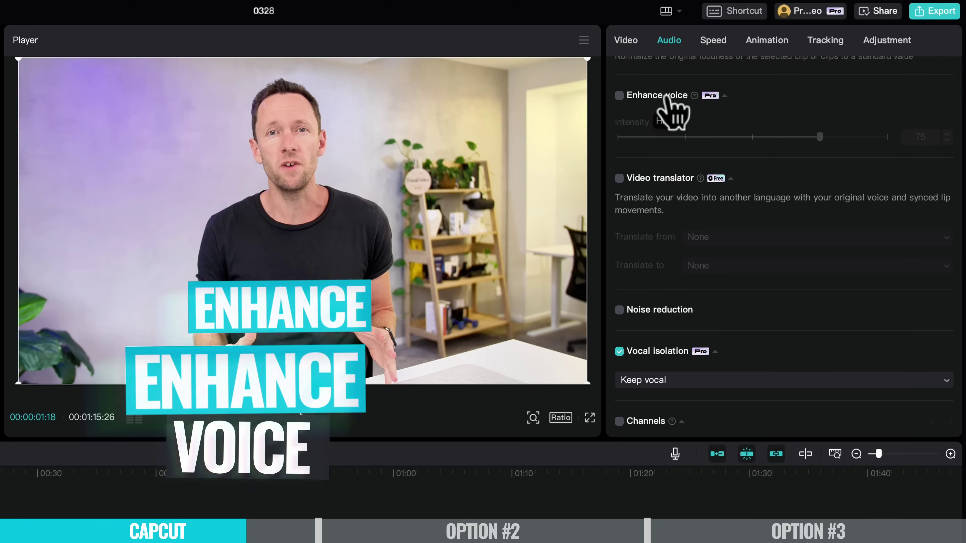
pyautogui.moveTo(694, 96)
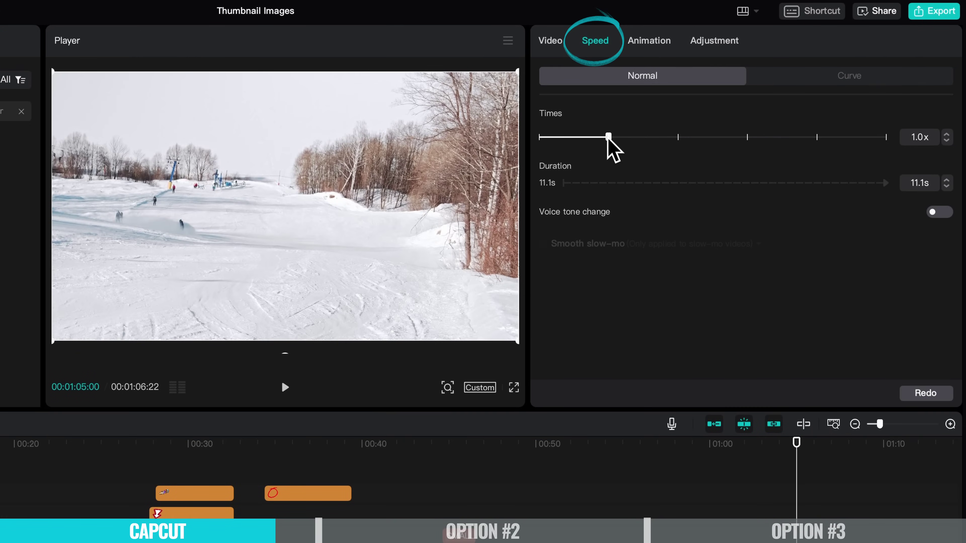
# Set the snowboarding clip to 0.2x speed with Smooth slow-mo using Optical flow
pyautogui.moveTo(594, 138); pyautogui.dragTo(564, 139)
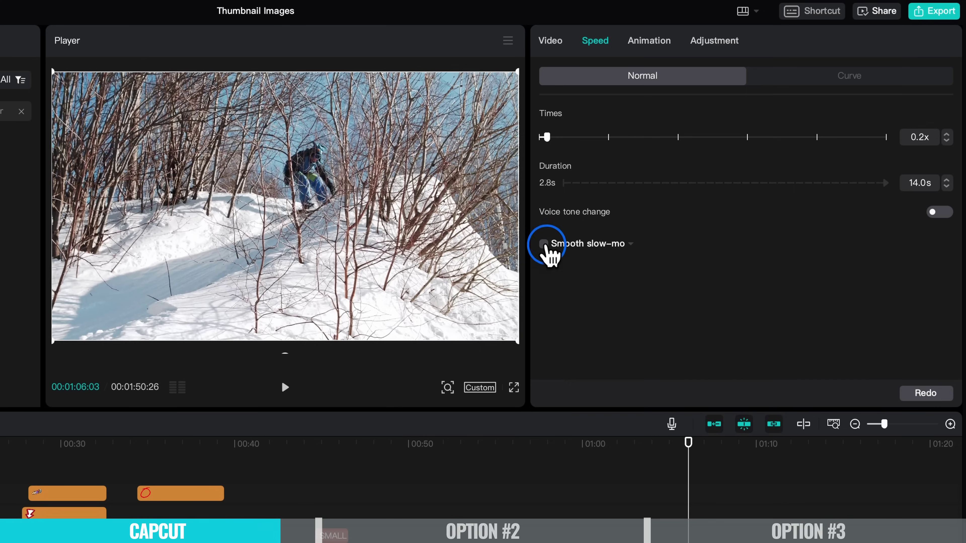
pyautogui.click(544, 245)
pyautogui.click(570, 270)
pyautogui.click(643, 338)
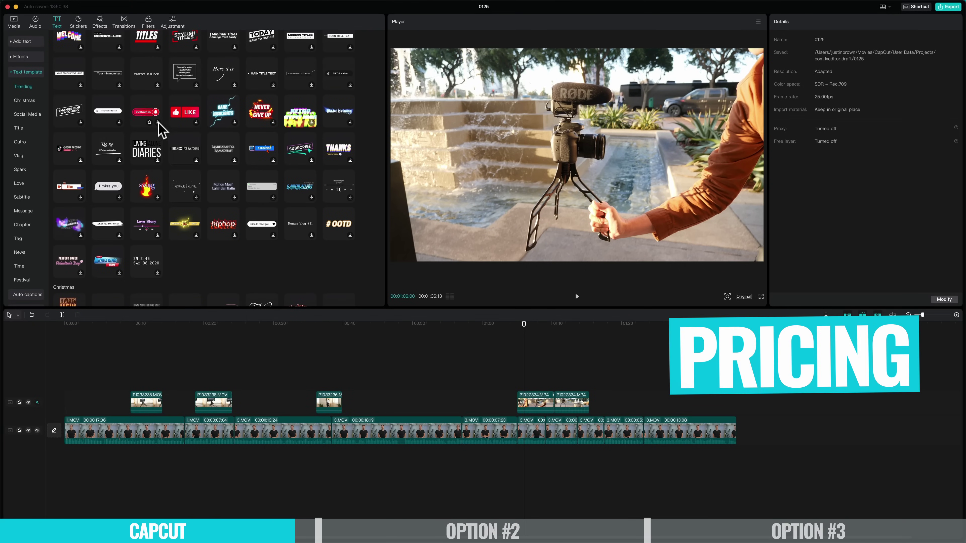
# Preview the Subscribe and LIKE templates, then set Relight intensity 27 with the light at the left edge
pyautogui.click(157, 123)
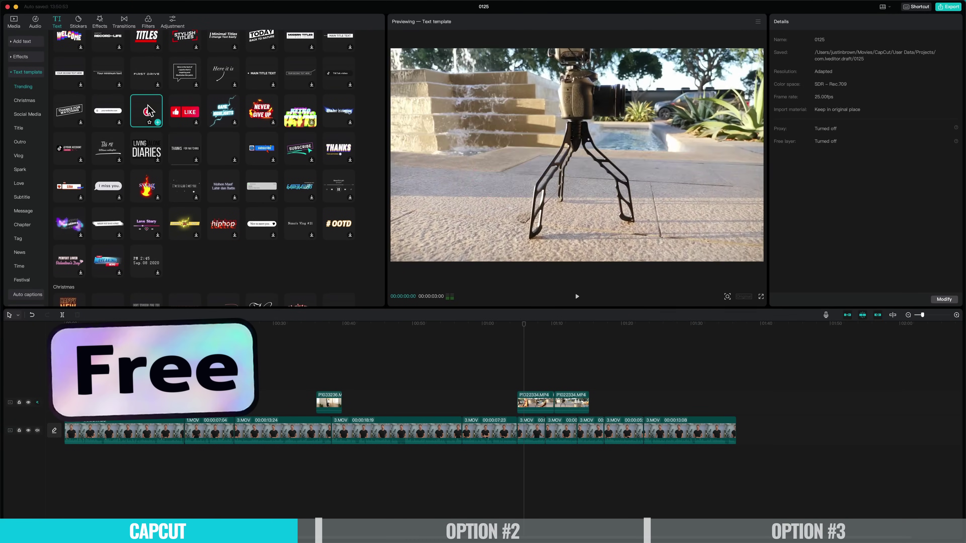
pyautogui.click(198, 119)
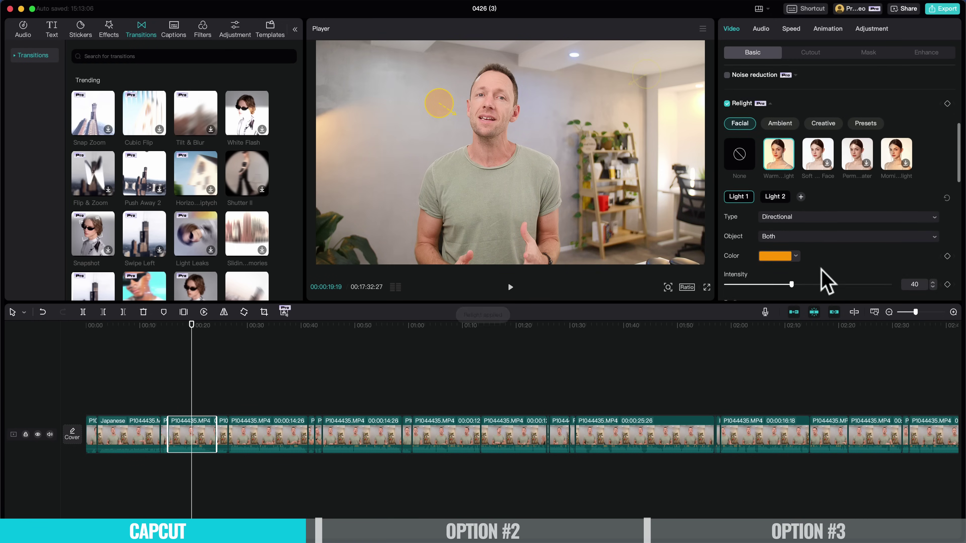
pyautogui.scroll(-3, 819, 277)
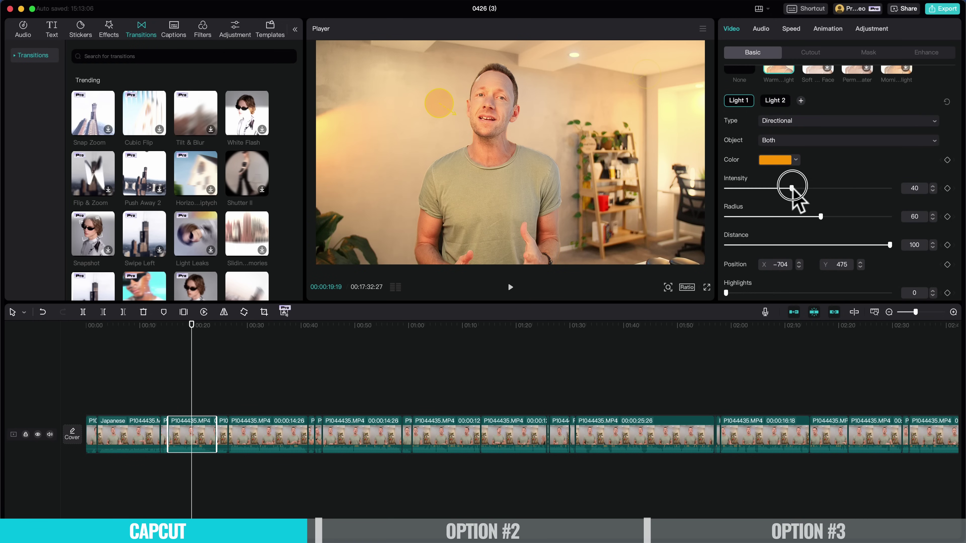
pyautogui.moveTo(792, 188); pyautogui.dragTo(770, 188)
pyautogui.moveTo(439, 102); pyautogui.dragTo(317, 125)
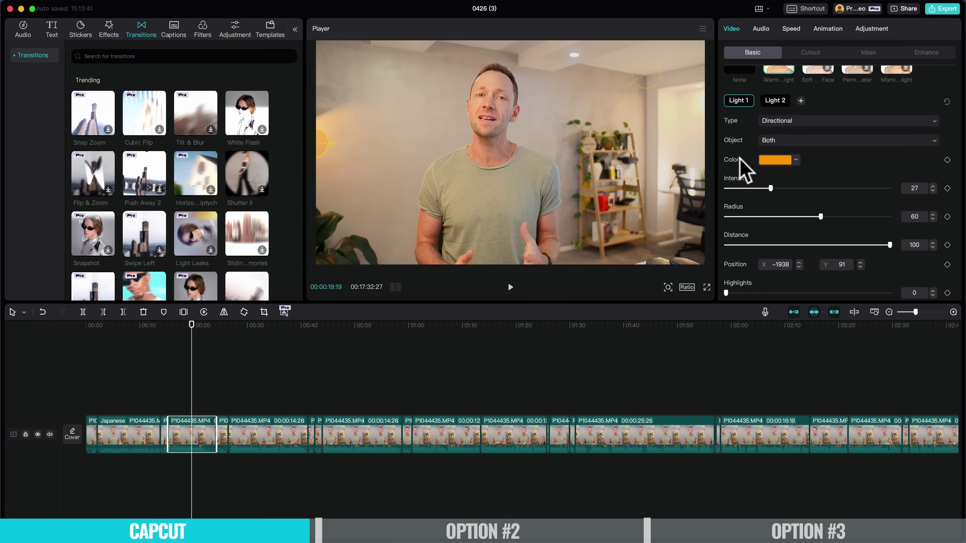
pyautogui.scroll(3, 738, 152)
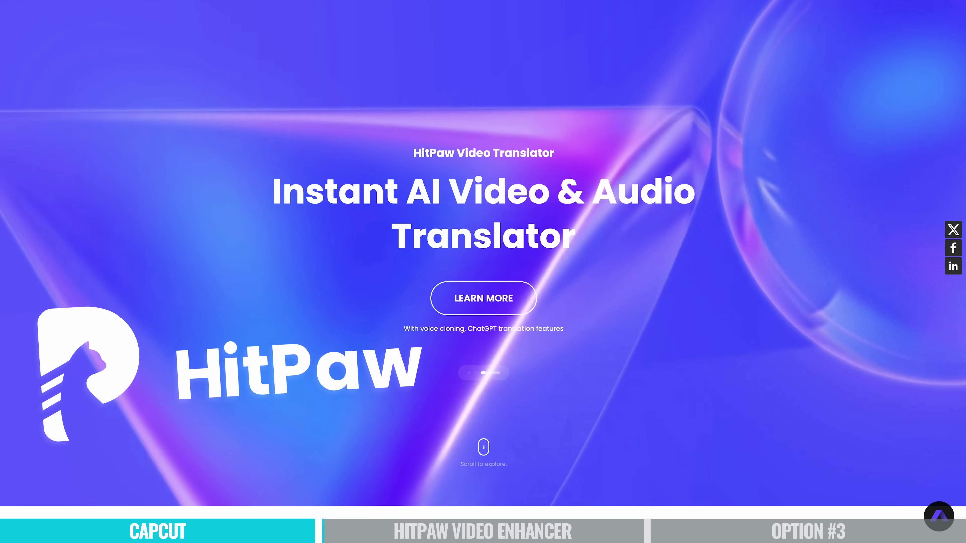
# Scroll down HitPaw's Video Enhancer page to its feature tabs and show the AI Restore demo
pyautogui.scroll(-10, 483, 266)
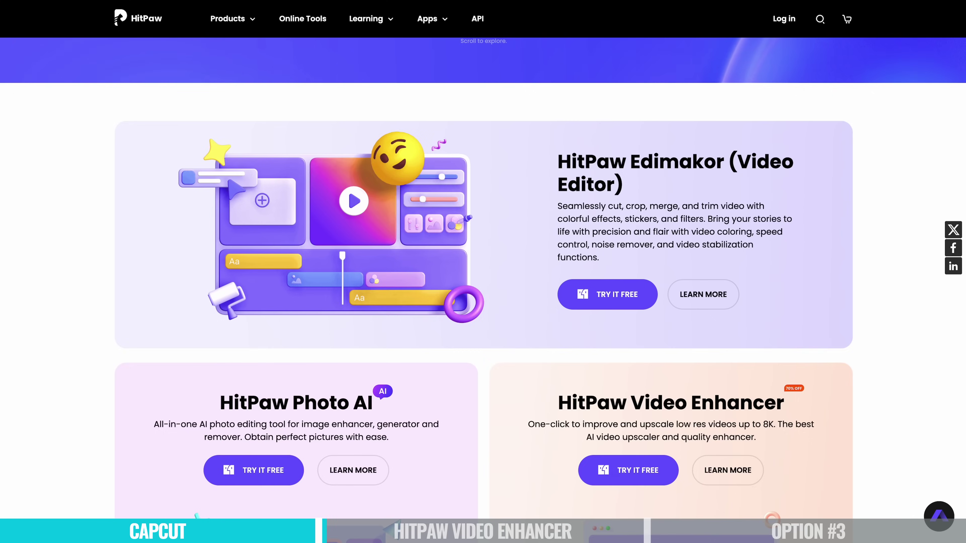
pyautogui.scroll(-4, 483, 266)
pyautogui.scroll(-9, 483, 266)
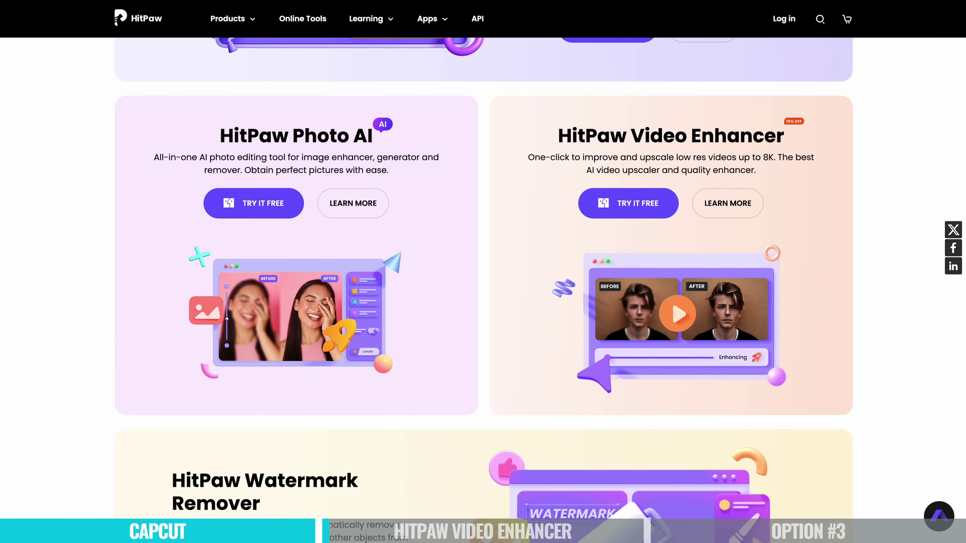
pyautogui.scroll(-12, 483, 266)
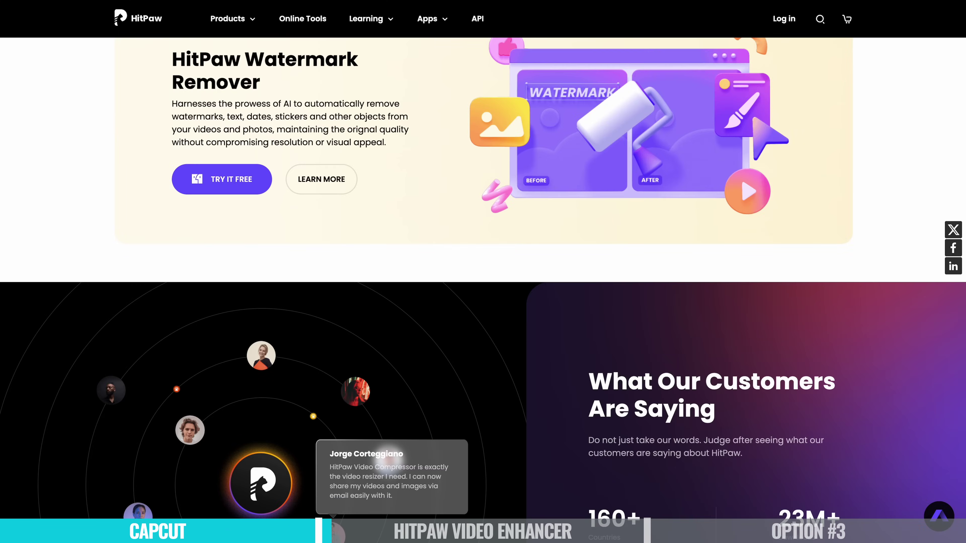
pyautogui.scroll(-12, 483, 266)
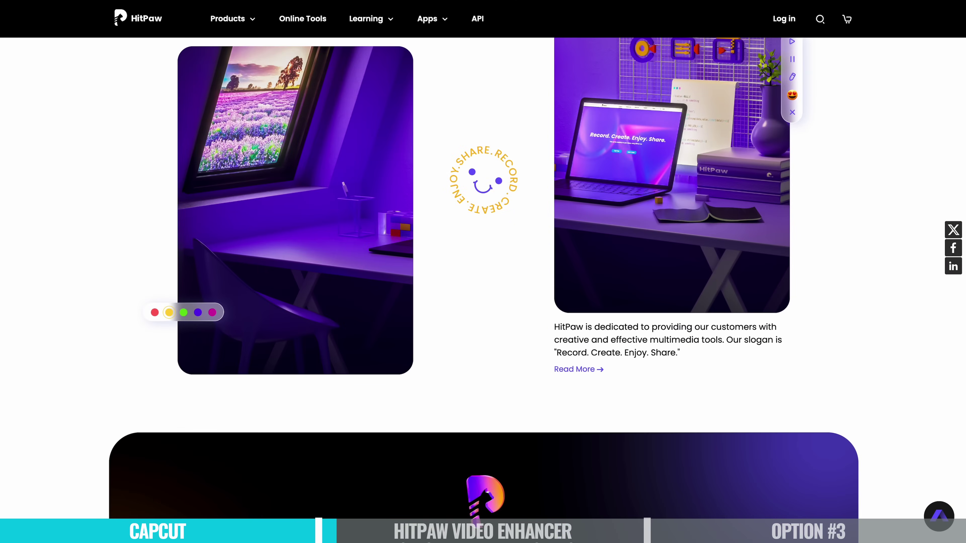
pyautogui.scroll(-5, 483, 266)
pyautogui.scroll(-3, 483, 267)
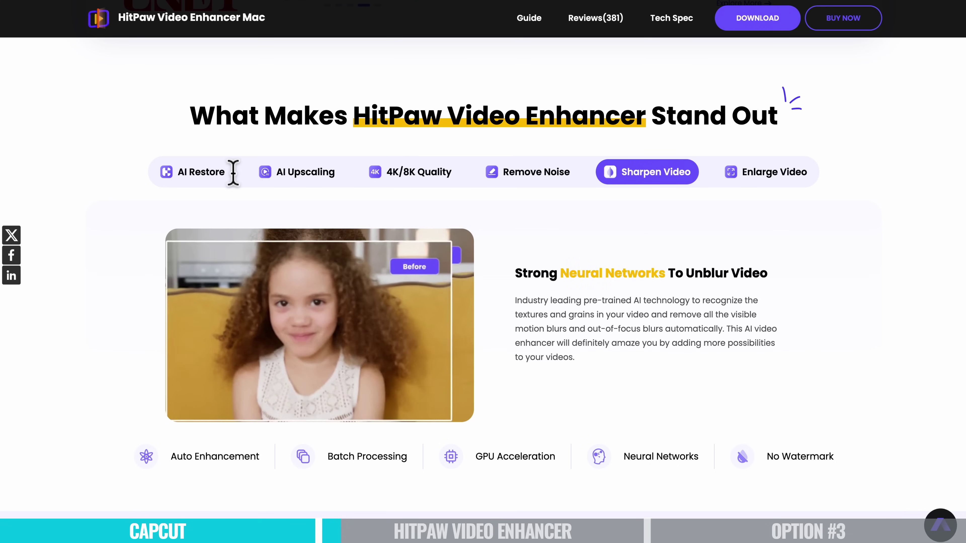
pyautogui.click(211, 173)
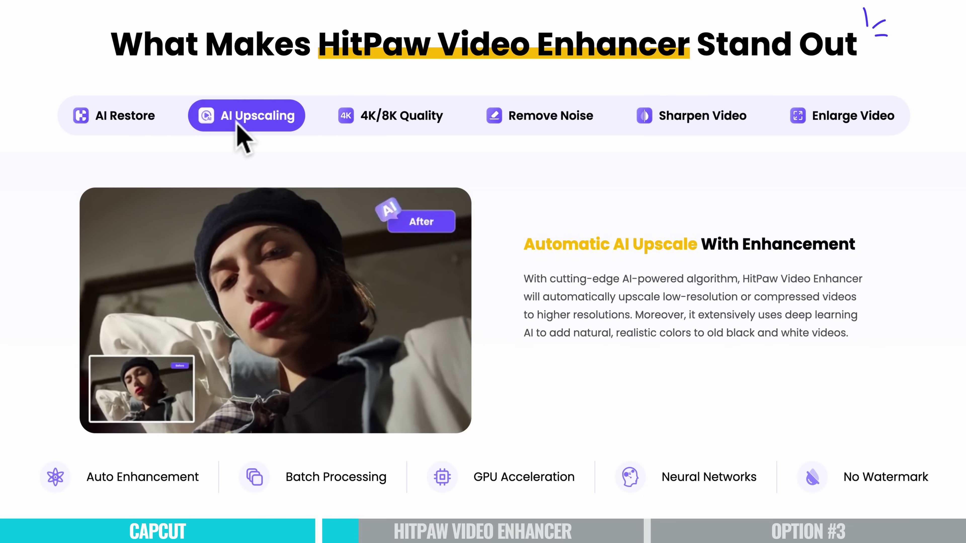
# Step through the 4K/8K Quality, Remove Noise and Sharpen Video feature demos on HitPaw's site
pyautogui.click(357, 128)
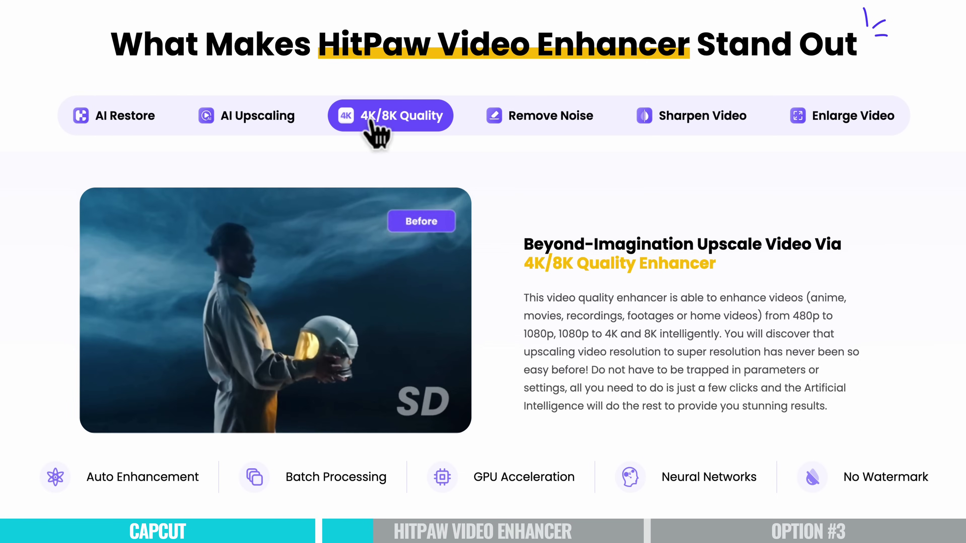
pyautogui.click(548, 122)
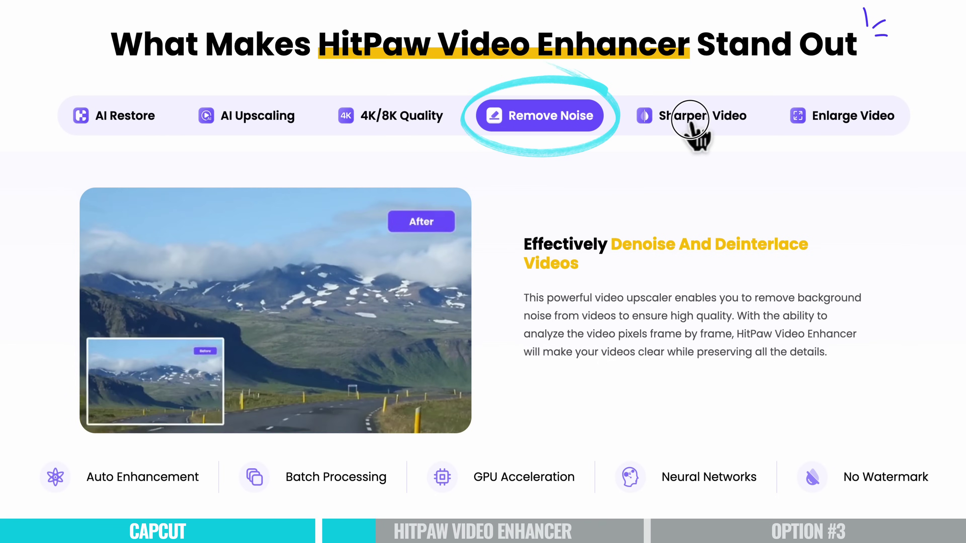
pyautogui.click(689, 121)
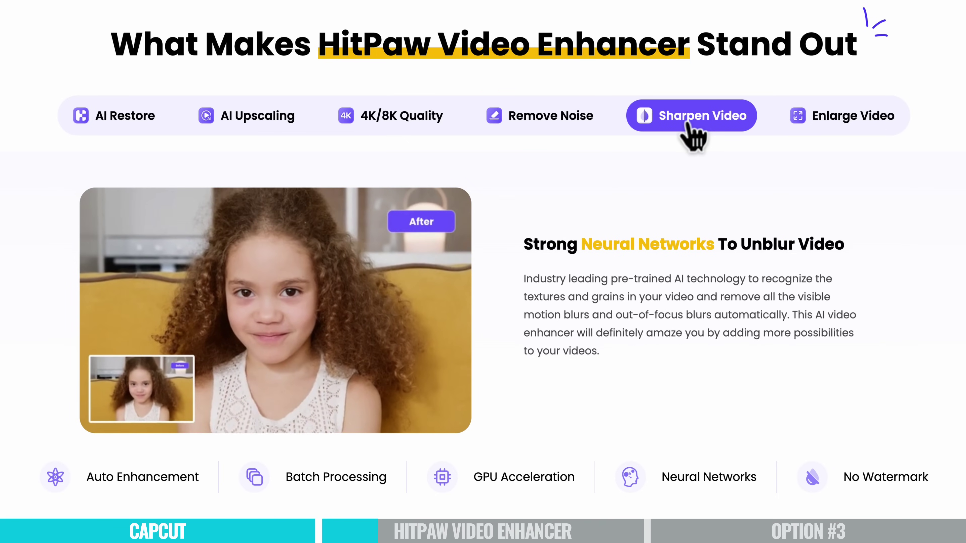
# Scroll to the model sections and compare the Colorize flower before and after
pyautogui.scroll(-15, 755, 259)
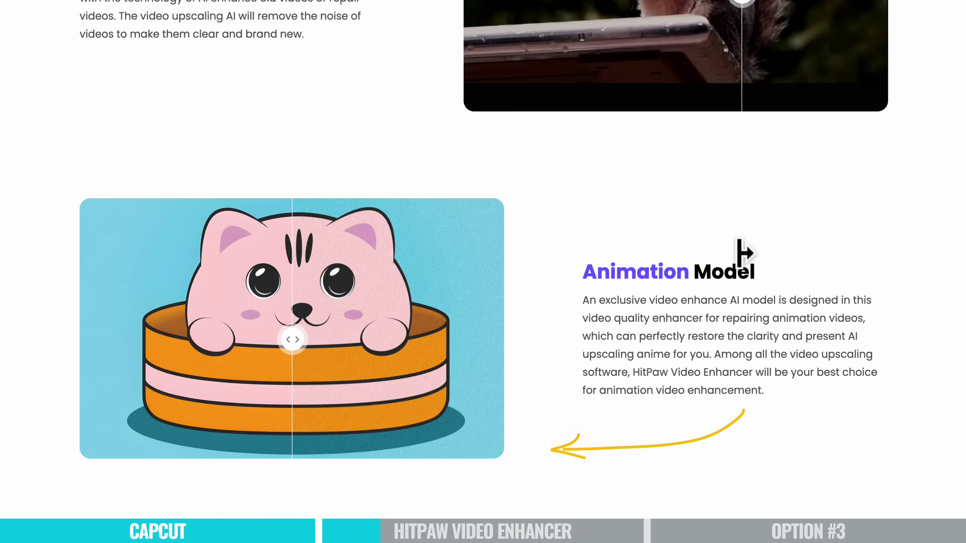
pyautogui.scroll(-5, 742, 251)
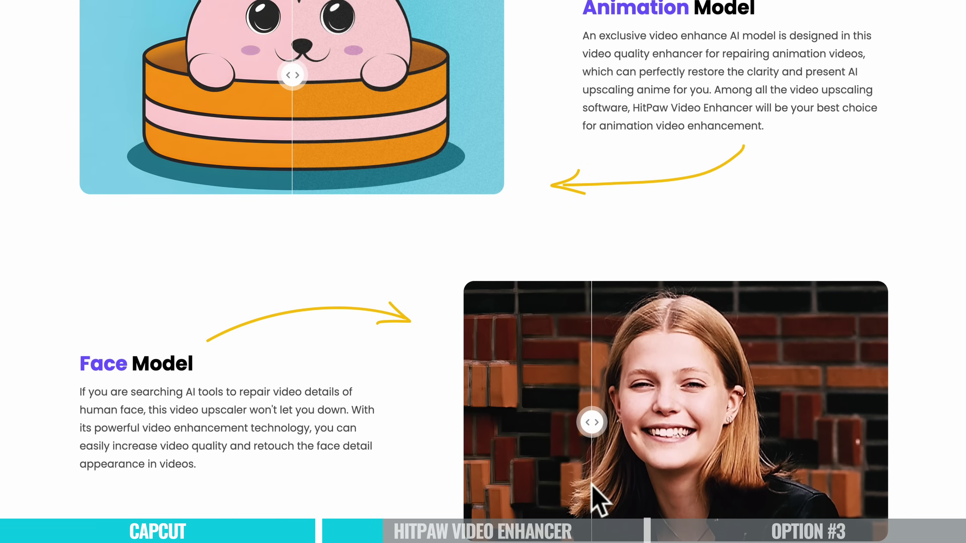
pyautogui.scroll(-11, 820, 459)
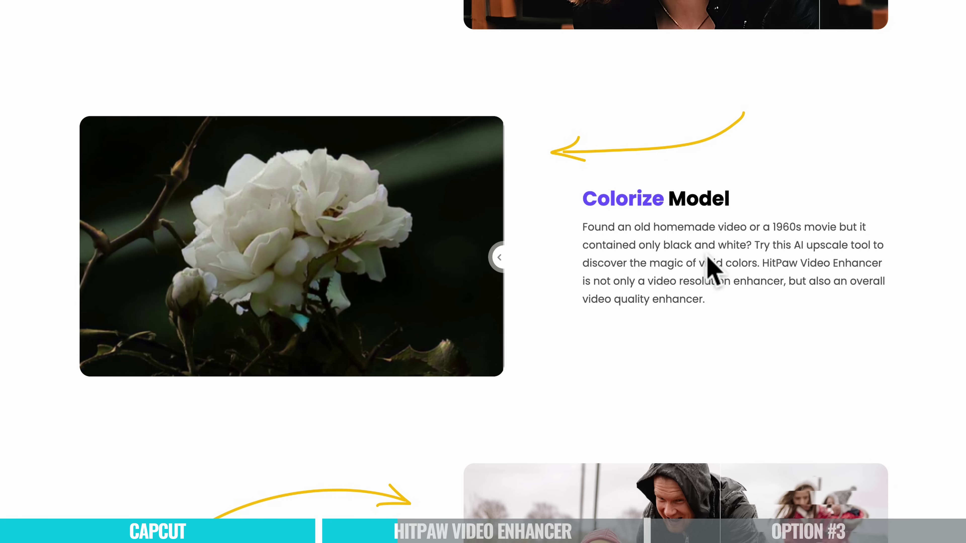
pyautogui.moveTo(499, 258); pyautogui.dragTo(258, 268)
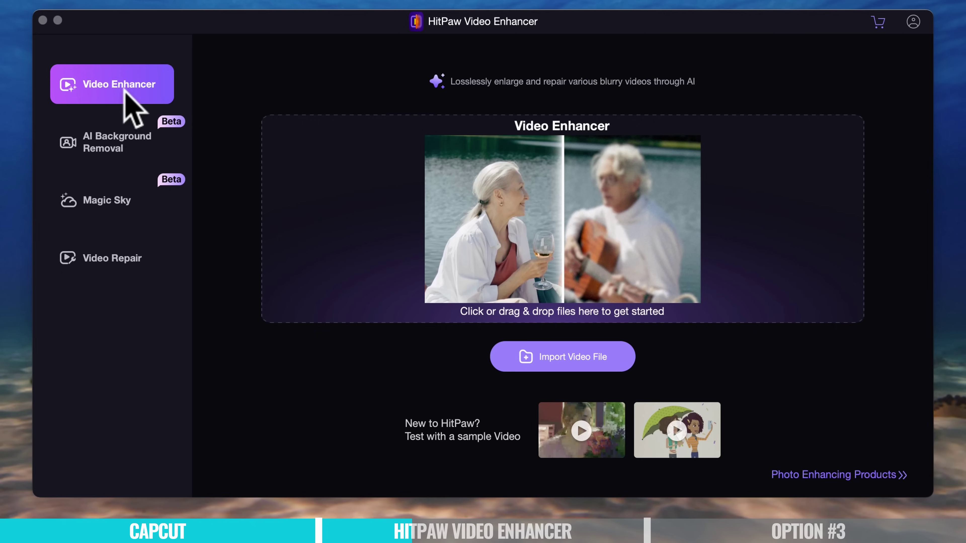
# Browse the AI Background Removal, Magic Sky and Video Repair tools, then go back to Video Enhancer
pyautogui.click(106, 152)
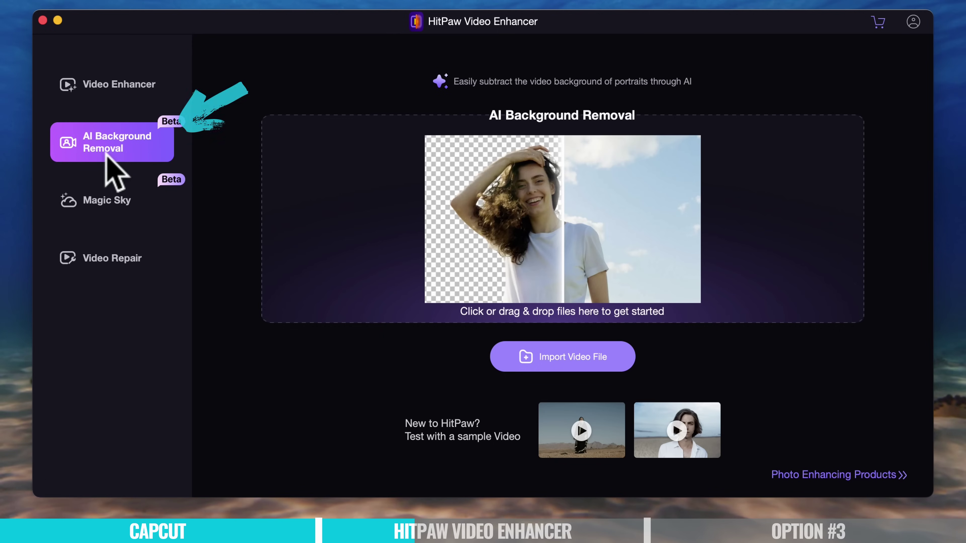
pyautogui.click(115, 200)
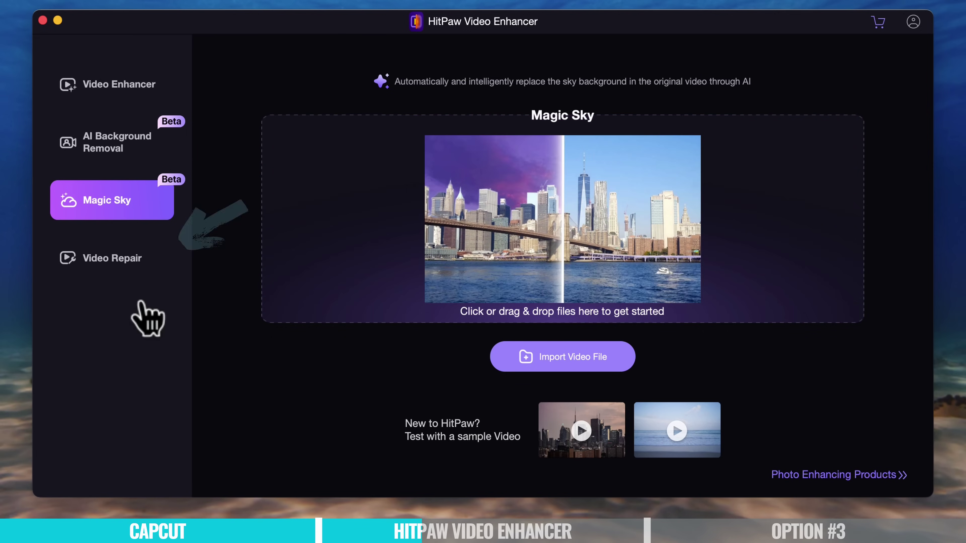
pyautogui.click(141, 263)
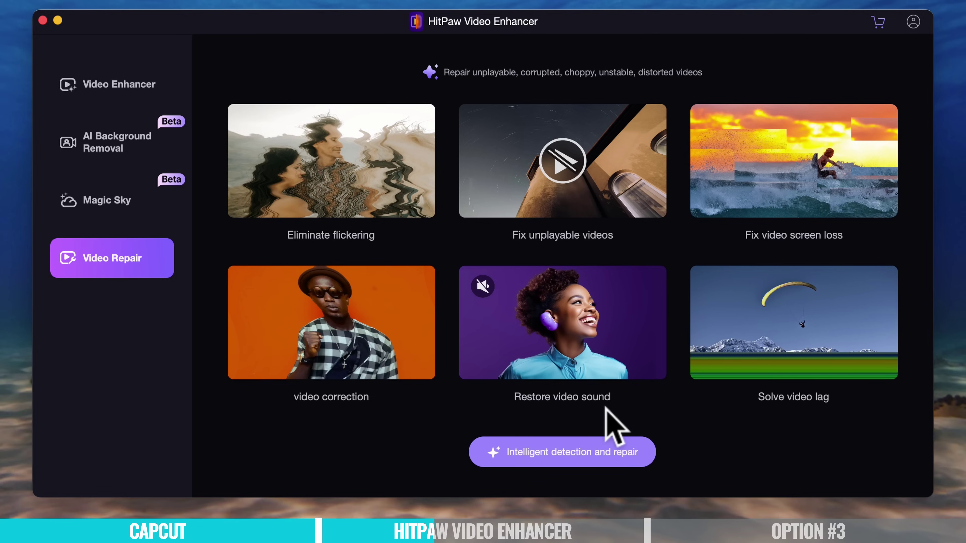
pyautogui.click(149, 91)
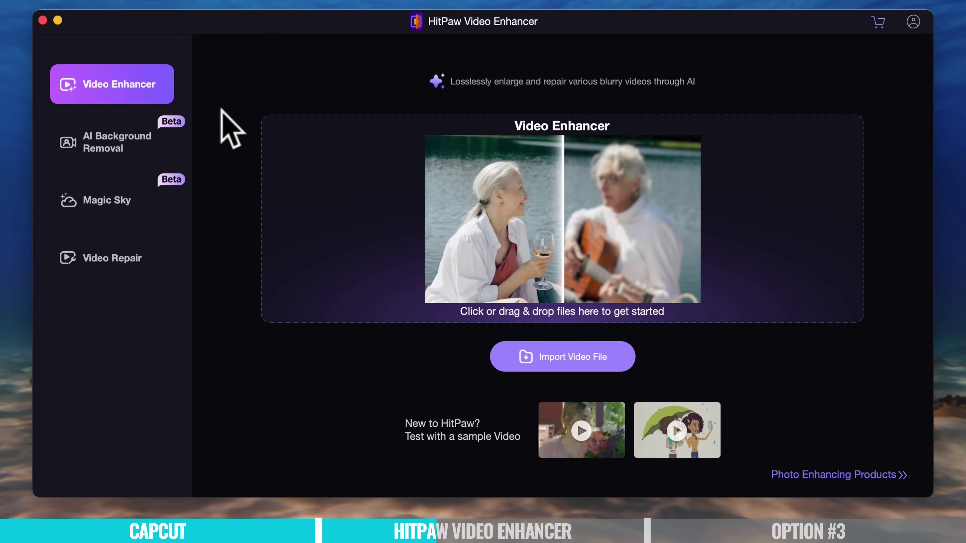
# Import Test.mov into Video Enhancer and set its export resolution to 1080P
pyautogui.moveTo(78, 61); pyautogui.dragTo(587, 240)
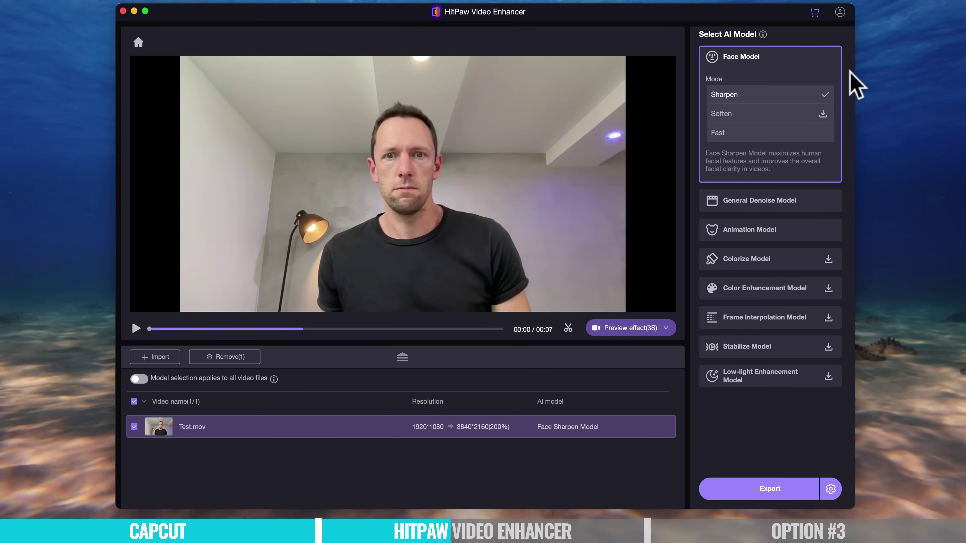
pyautogui.moveTo(723, 58)
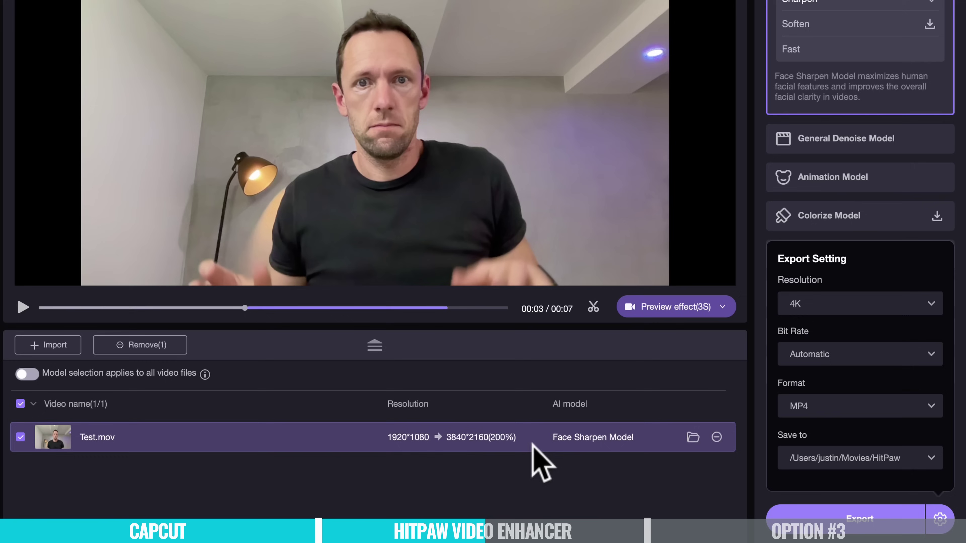
pyautogui.click(820, 309)
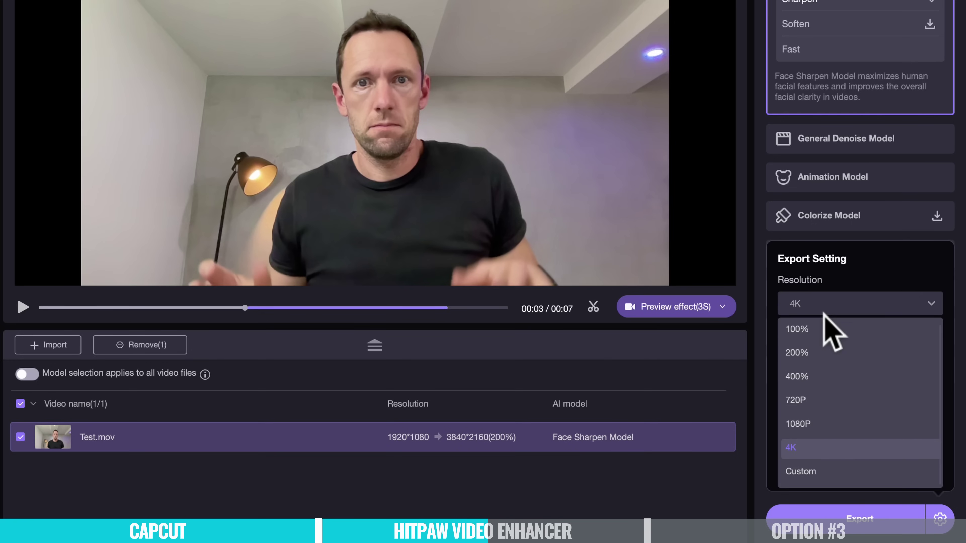
pyautogui.click(830, 425)
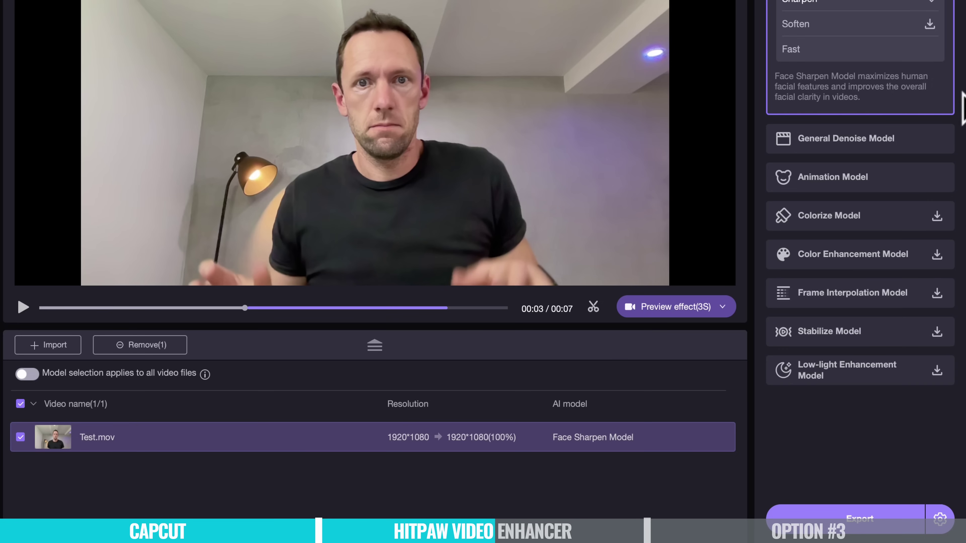
# Apply the General Denoise Model in Balance mode and preview it beside the original
pyautogui.moveTo(915, 154)
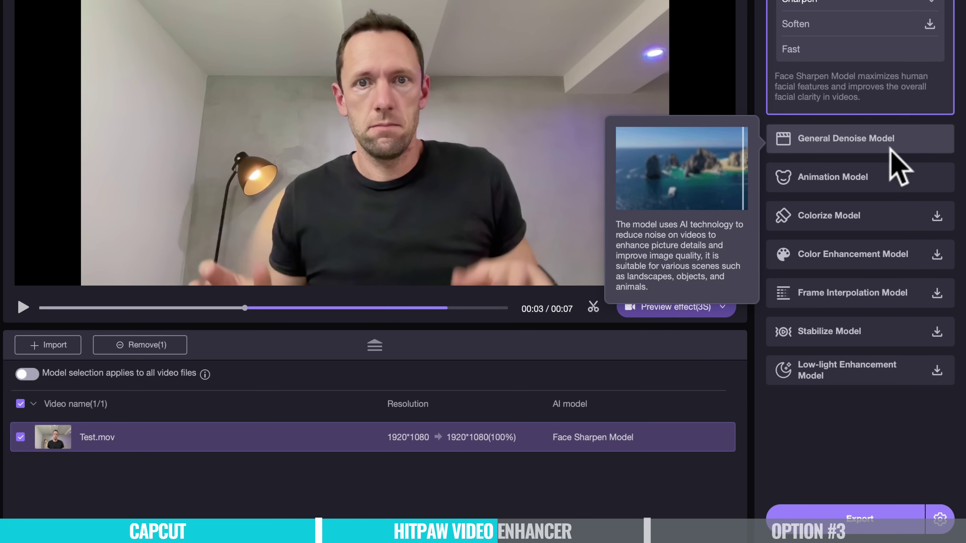
pyautogui.click(856, 147)
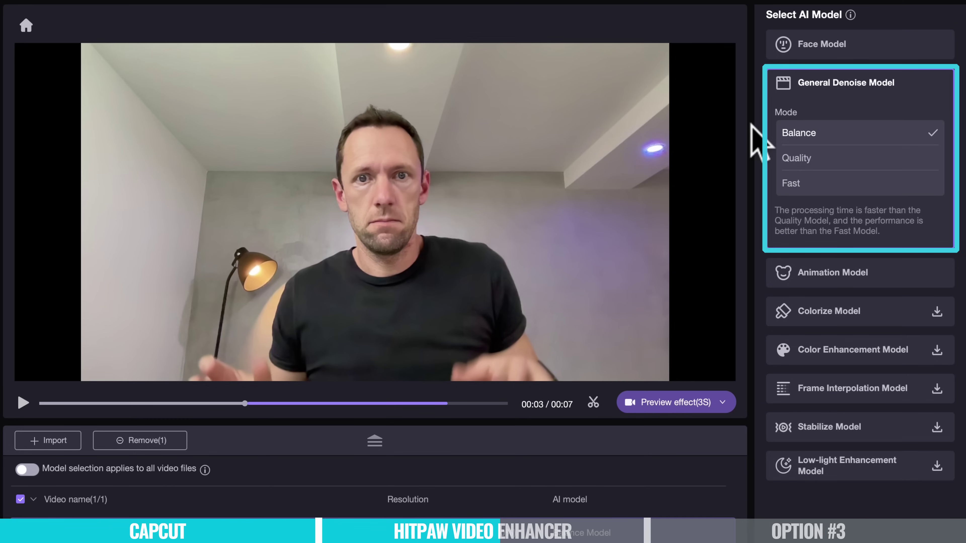
pyautogui.moveTo(892, 123)
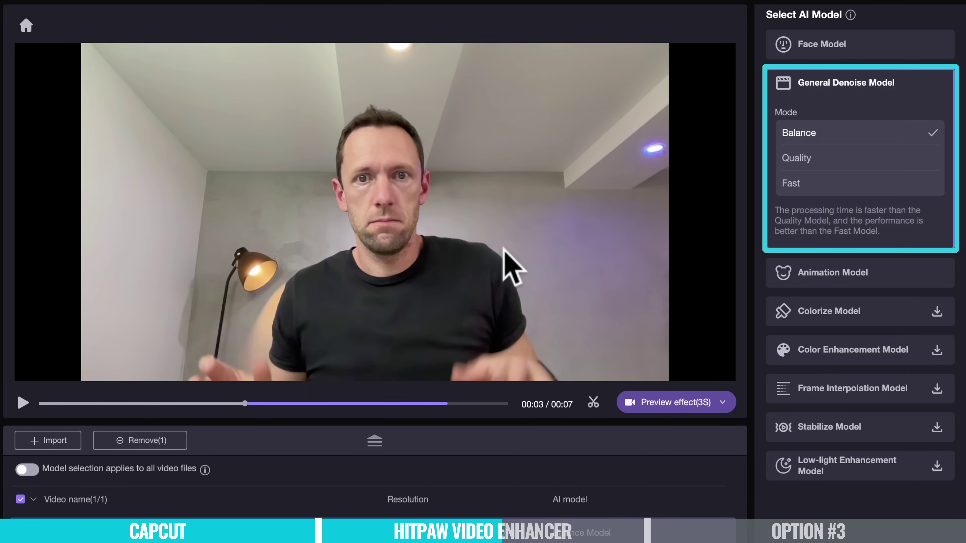
pyautogui.click(679, 411)
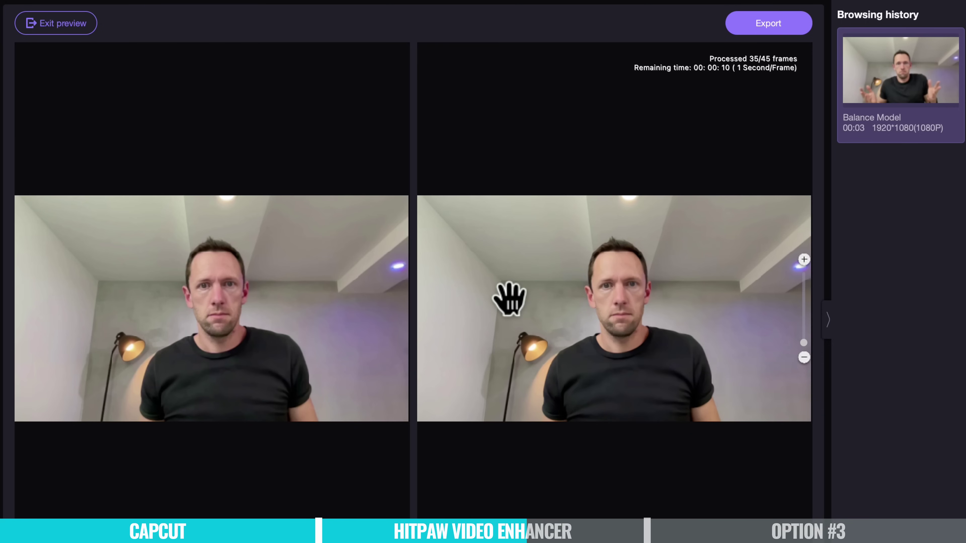
# Exit the preview and switch back to the Face Sharpen Model, upscaling to 3840×2160
pyautogui.click(80, 23)
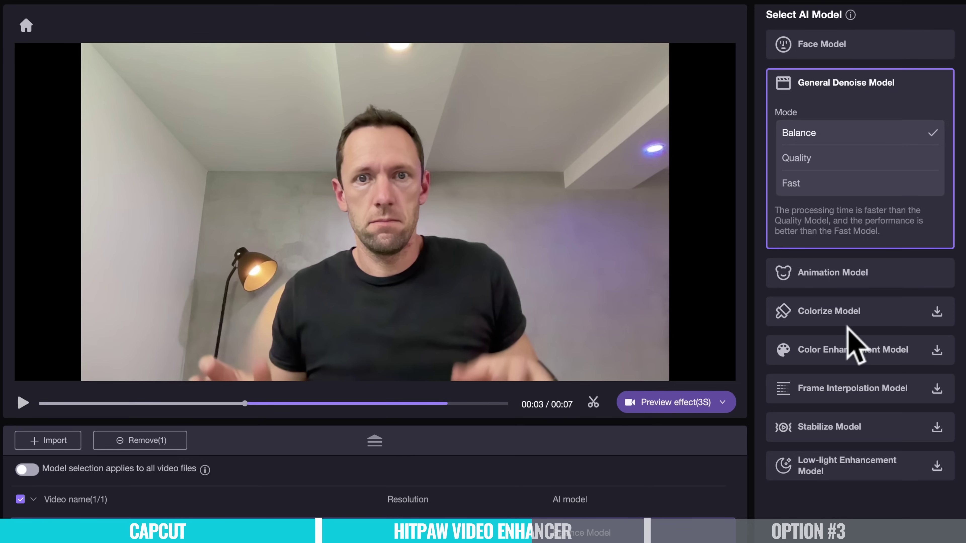
pyautogui.moveTo(879, 305)
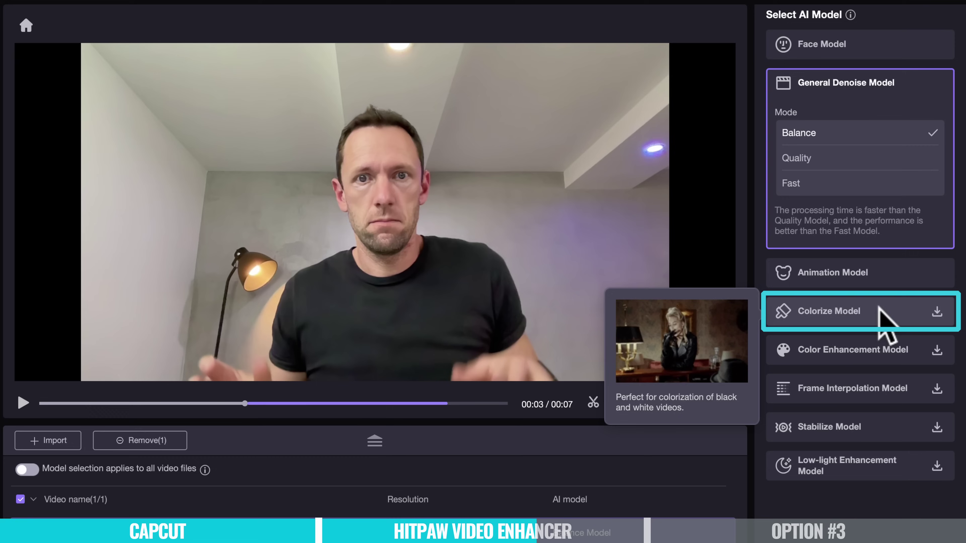
pyautogui.moveTo(887, 351)
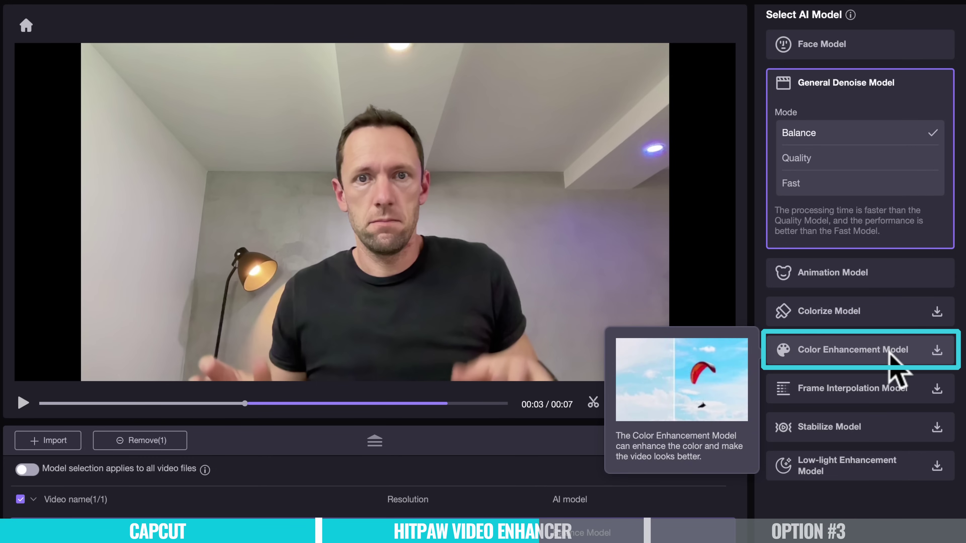
pyautogui.moveTo(884, 393)
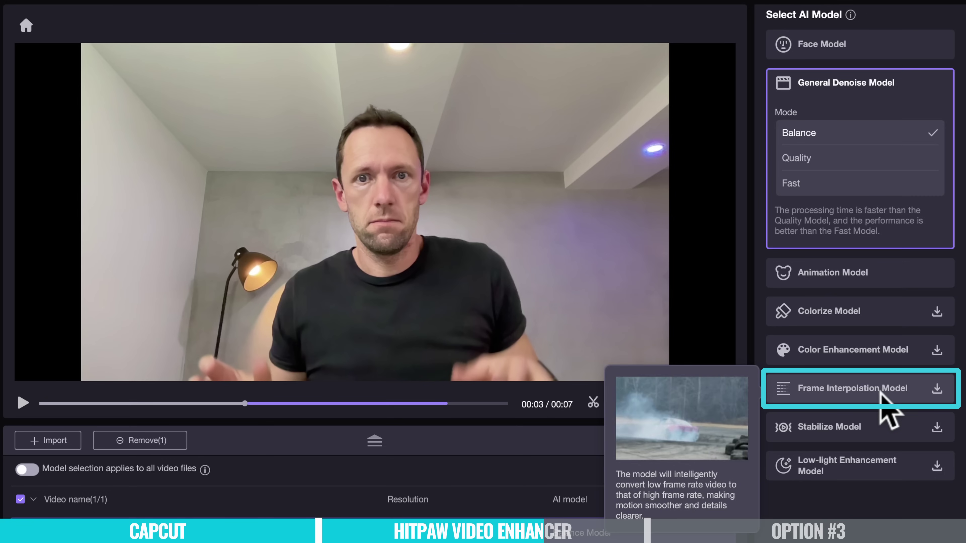
pyautogui.moveTo(880, 428)
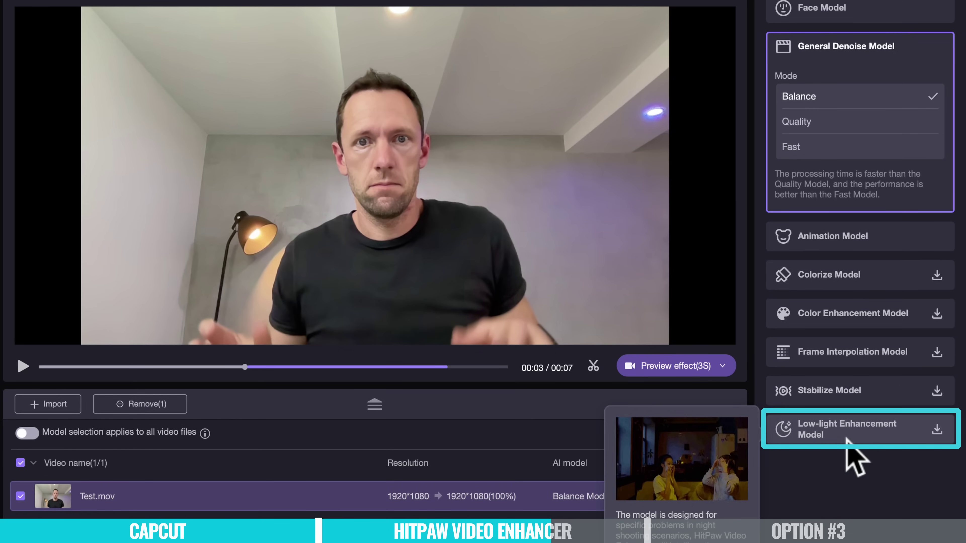
pyautogui.click(856, 9)
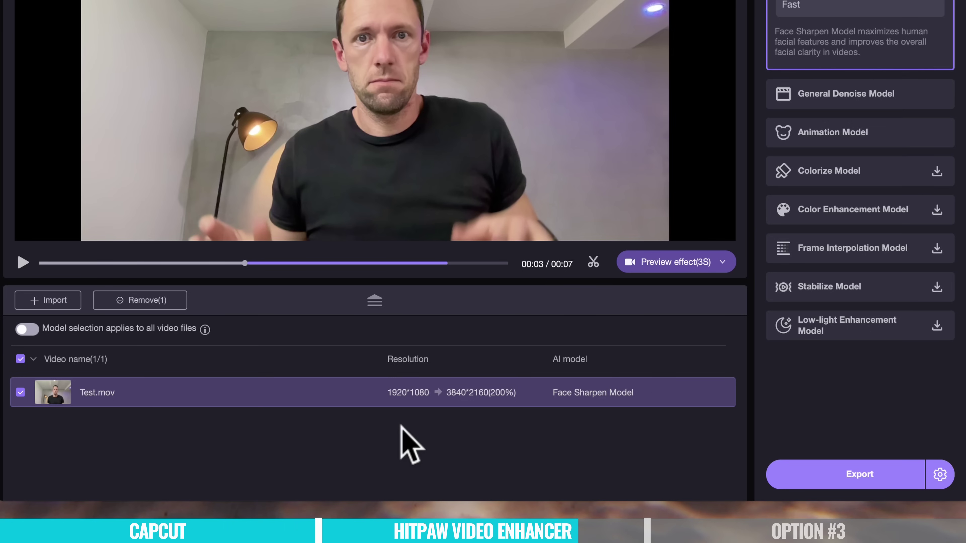
# Preview the 3840×2160 Face Sharpen result beside the original and scrub through the processed frames
pyautogui.moveTo(403, 400)
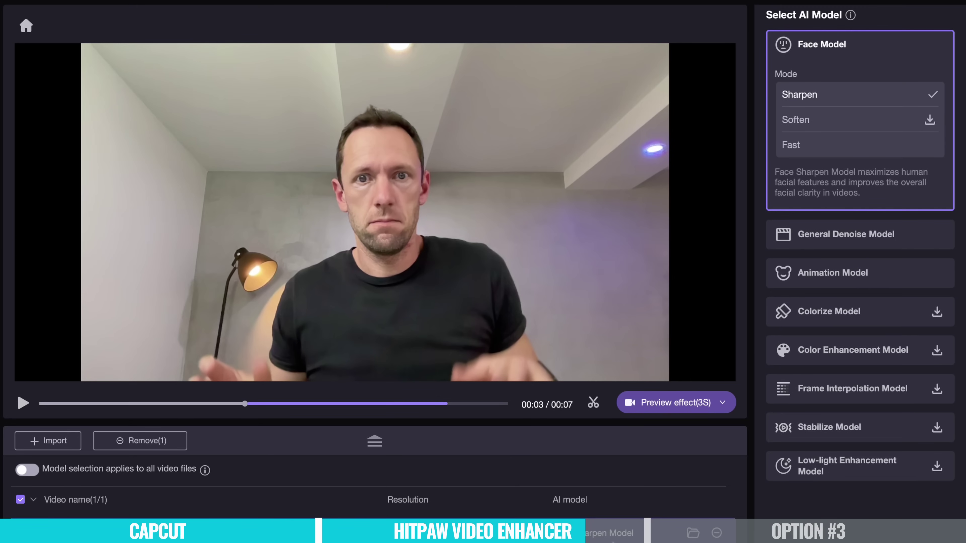
pyautogui.click(677, 404)
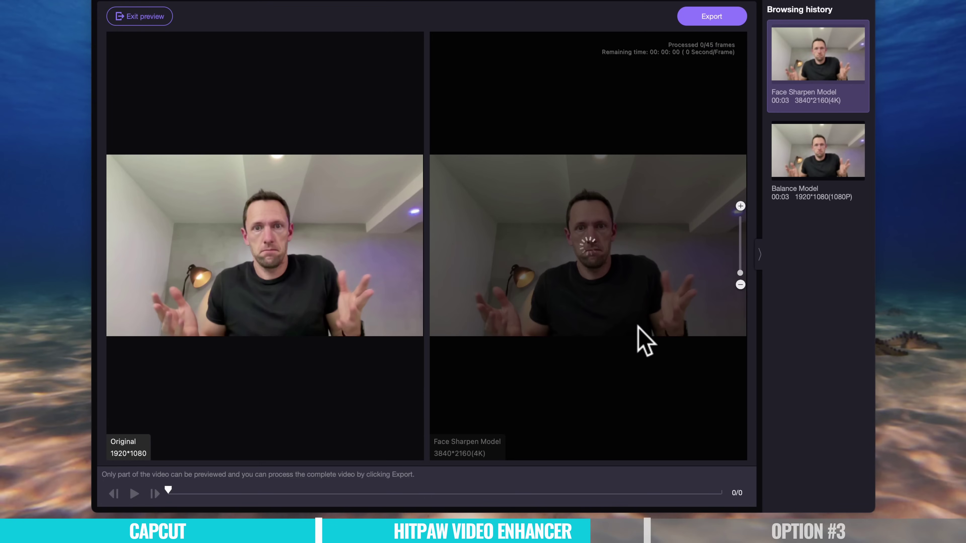
pyautogui.moveTo(380, 491); pyautogui.dragTo(688, 494)
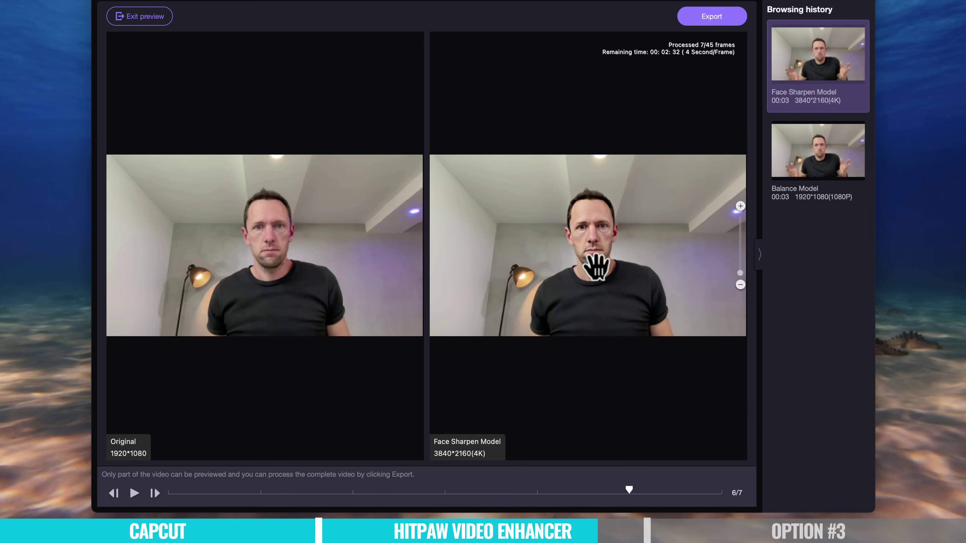
pyautogui.click(540, 488)
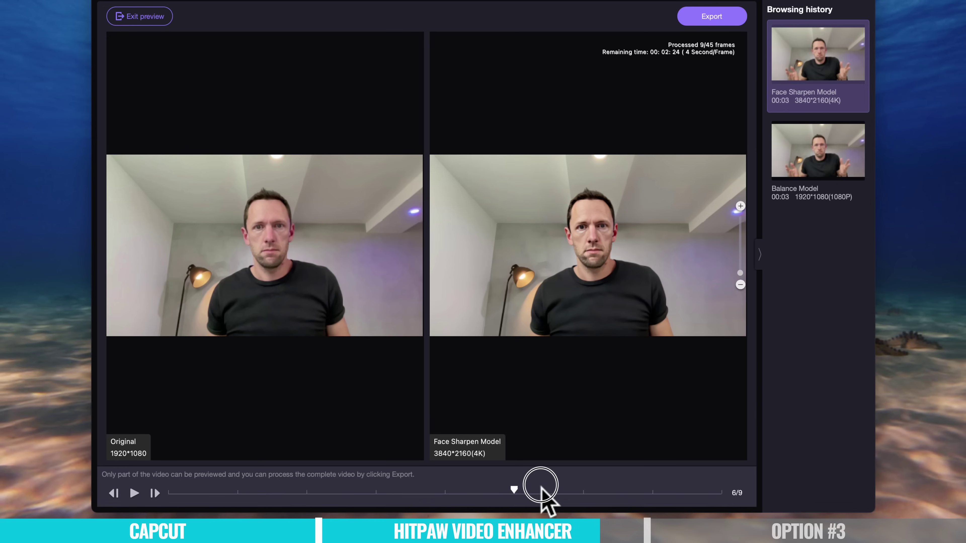
pyautogui.moveTo(540, 488); pyautogui.dragTo(371, 484)
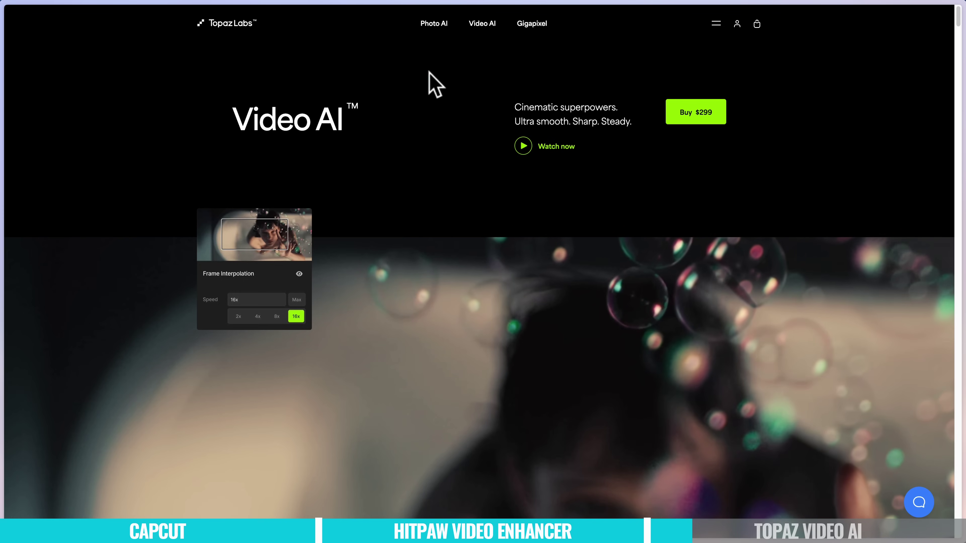
# Scroll down the Topaz Video AI product page
pyautogui.scroll(-4, 369, 339)
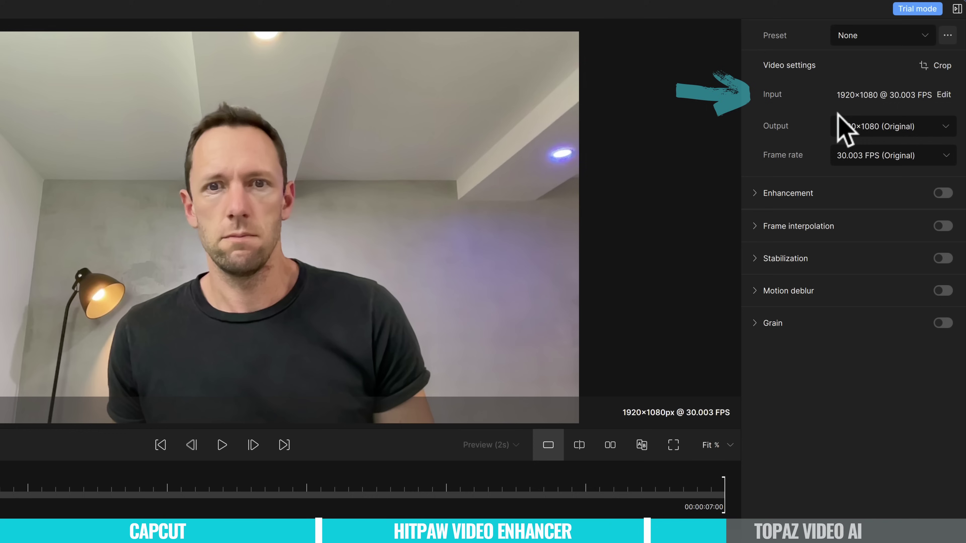
# Set the Output resolution in Video settings to 3840×2160 (4K)
pyautogui.click(884, 125)
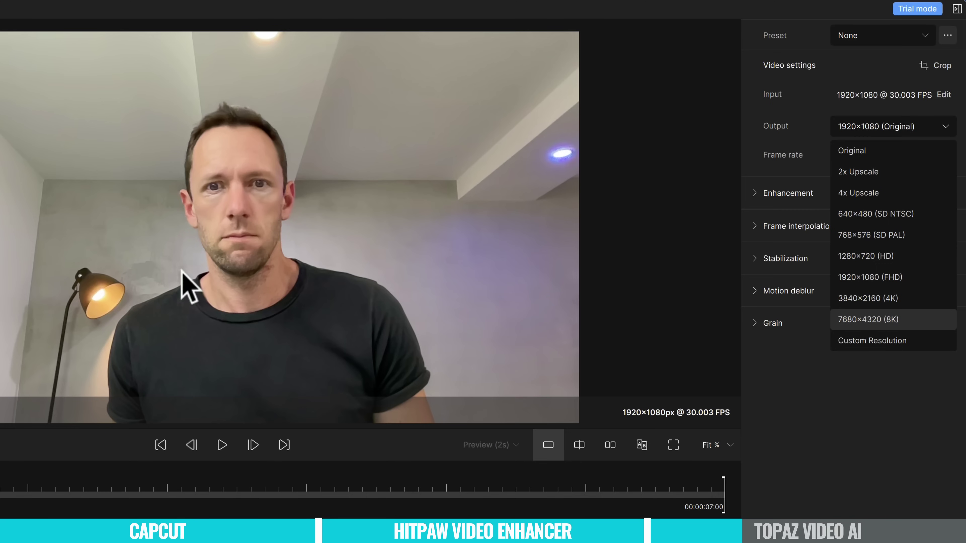
pyautogui.click(862, 298)
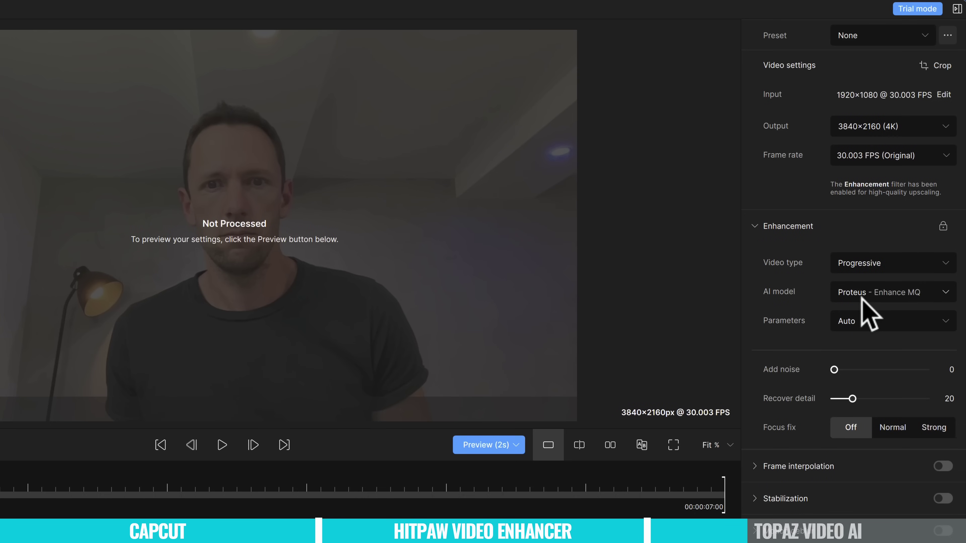
# Render a 4K Proteus preview, toggle Before/After, and play the enhanced clip about a second in
pyautogui.click(478, 446)
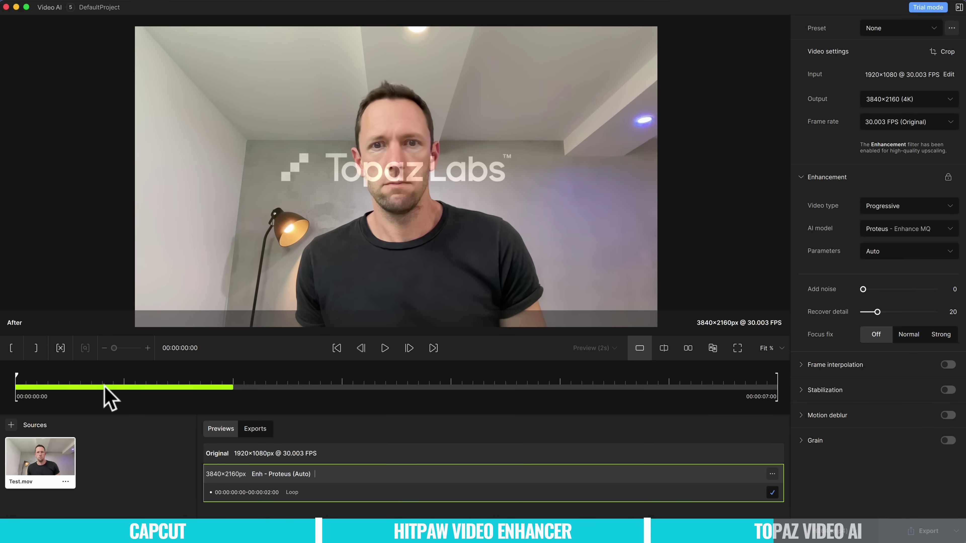
pyautogui.click(297, 269)
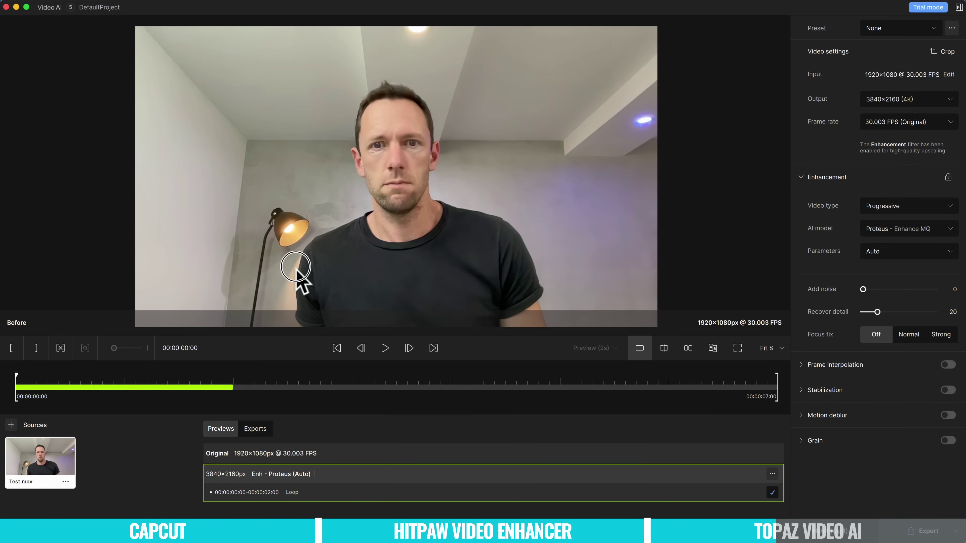
pyautogui.click(384, 348)
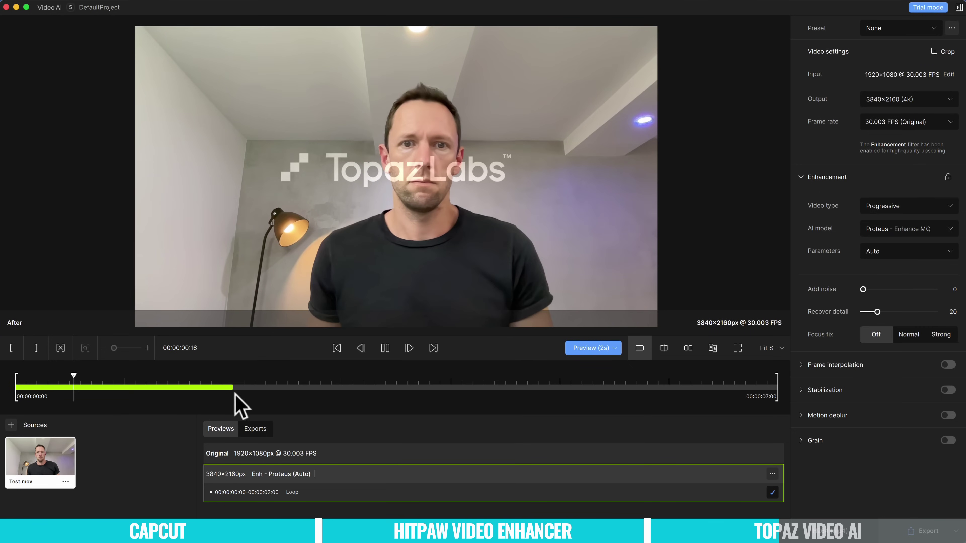
pyautogui.moveTo(109, 387); pyautogui.dragTo(153, 383)
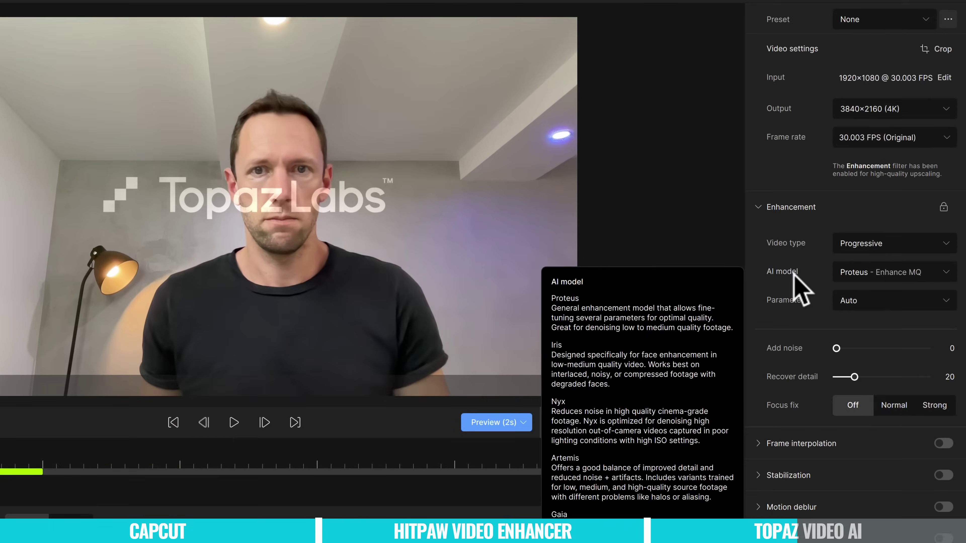
# Change the Enhancement AI model from Proteus to Theia - Details/Fidelity
pyautogui.click(887, 280)
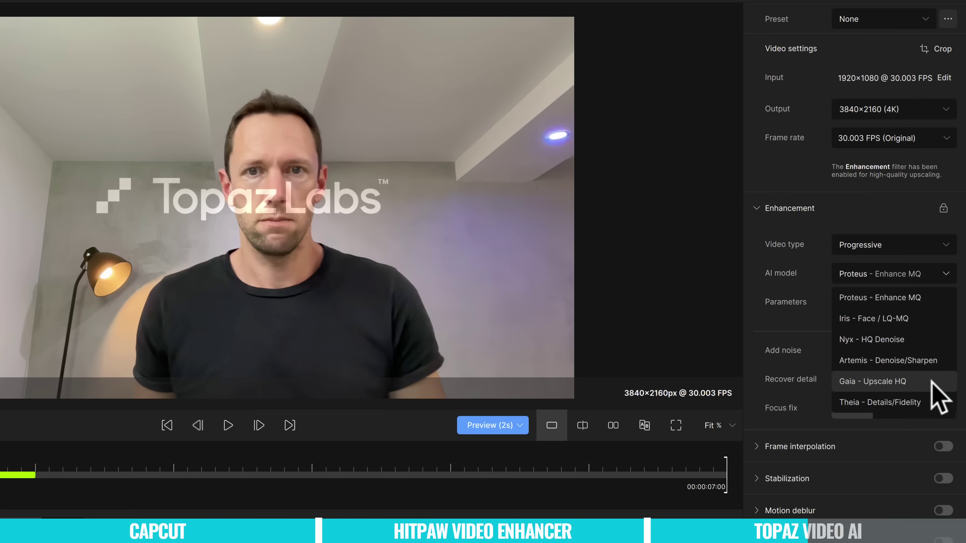
pyautogui.click(918, 405)
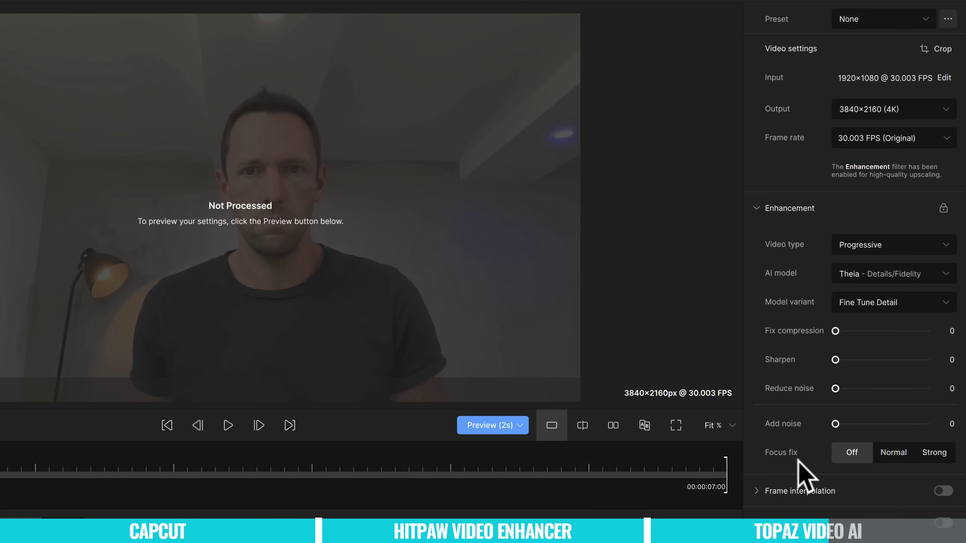
pyautogui.moveTo(779, 454)
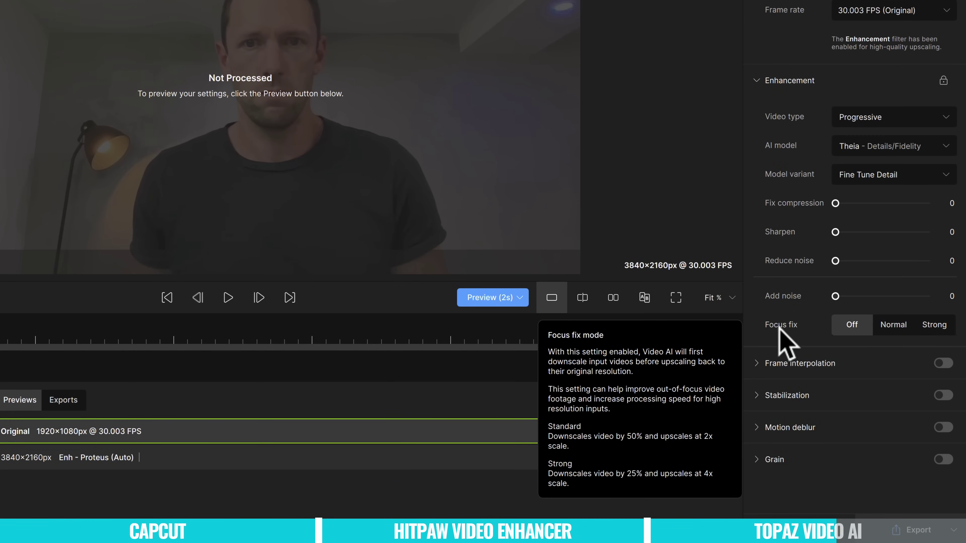
pyautogui.moveTo(778, 80)
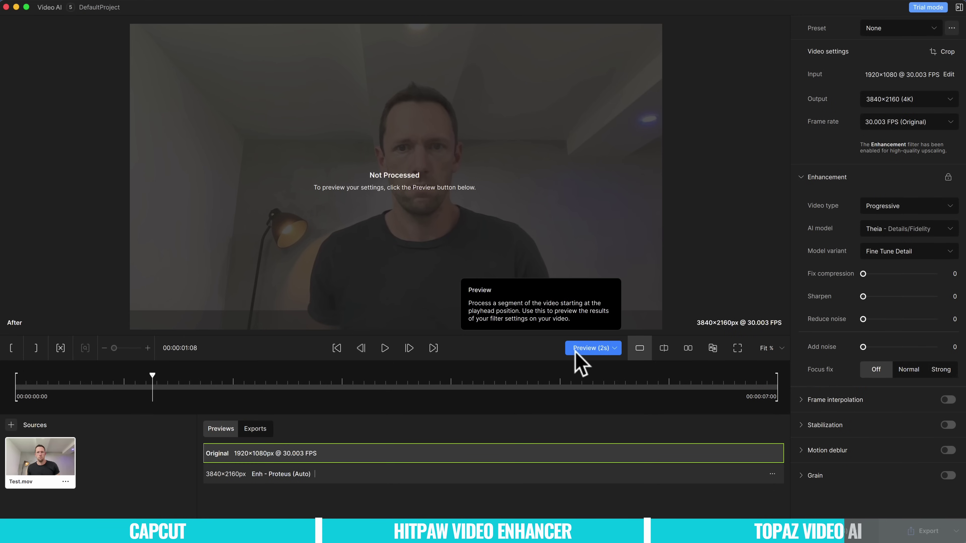
# Render a Theia model preview and toggle between the original and enhanced footage to compare
pyautogui.click(588, 348)
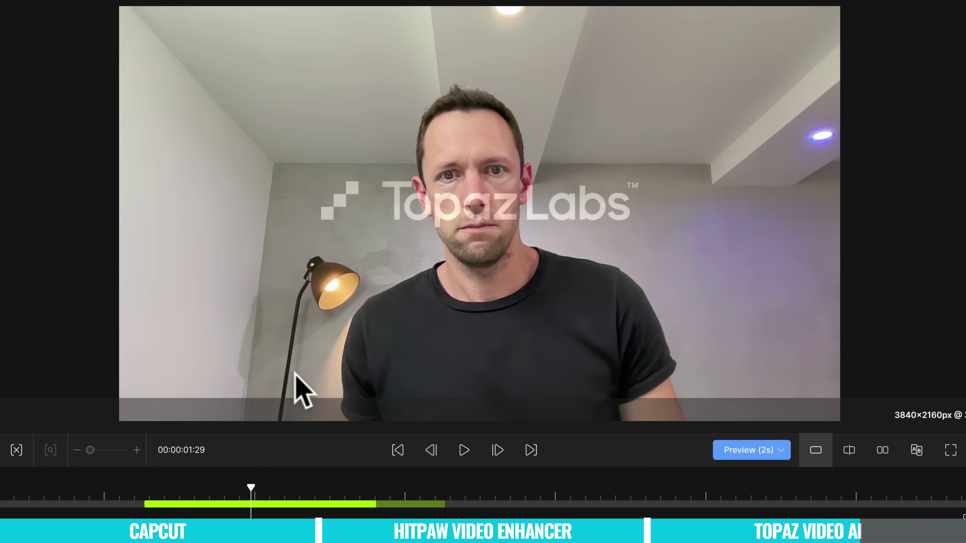
pyautogui.click(296, 375)
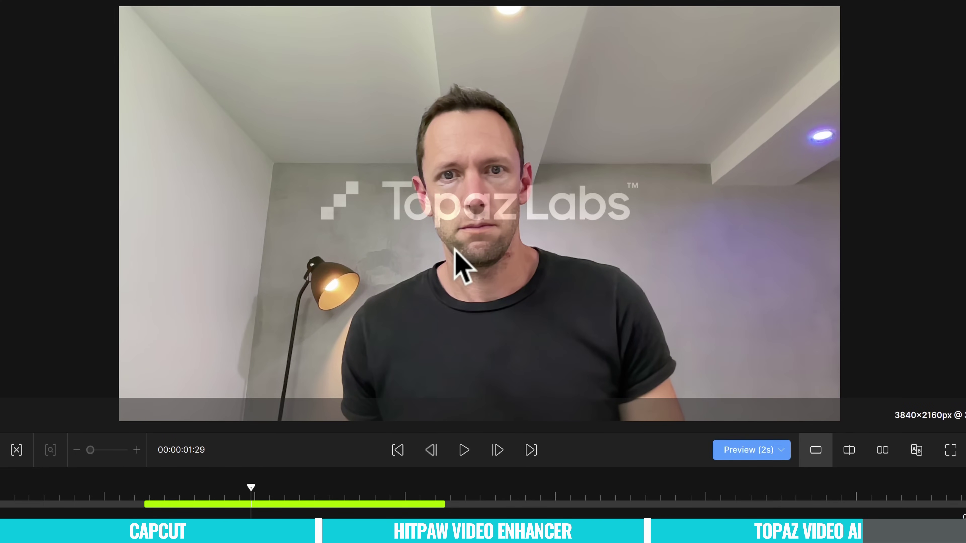
pyautogui.click(341, 310)
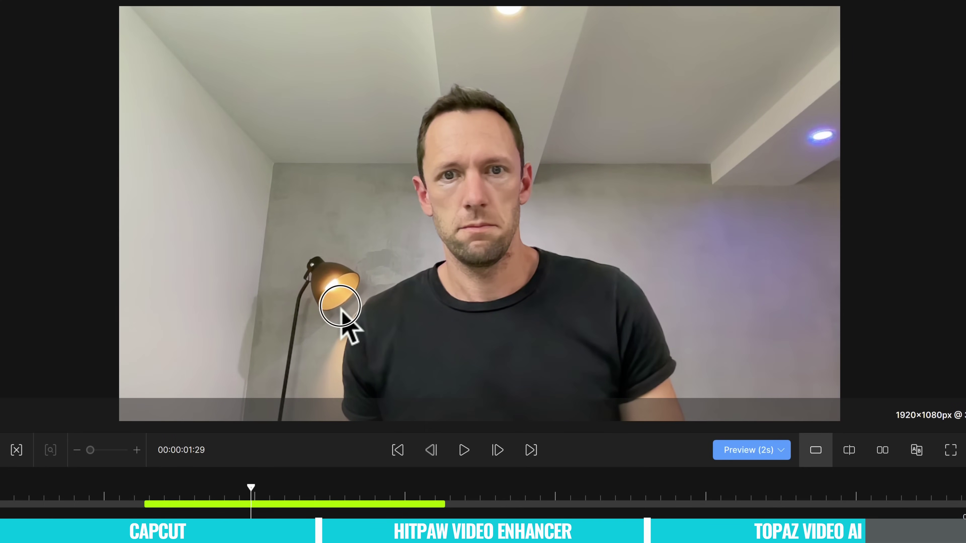
pyautogui.click(234, 506)
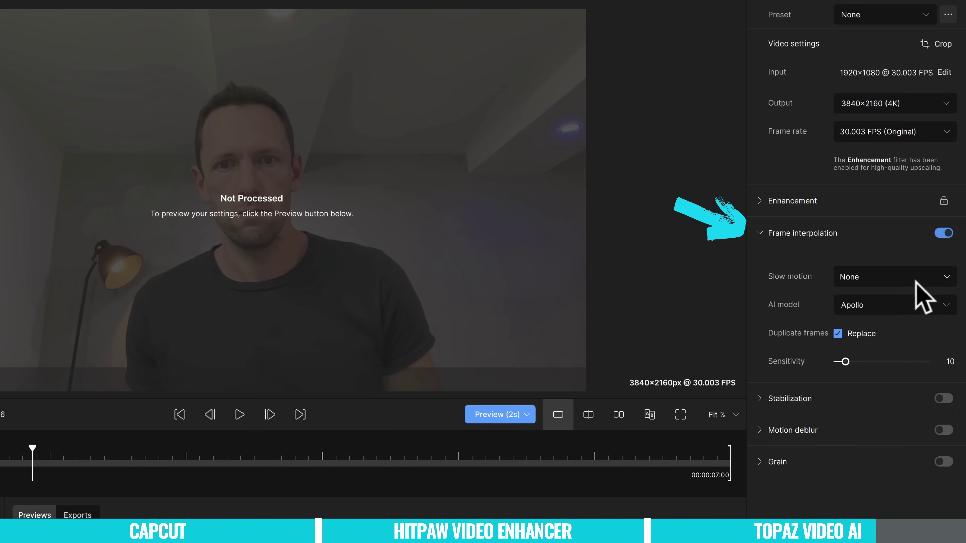
# Keep frame interpolation slow motion at None and turn on added film grain
pyautogui.click(949, 281)
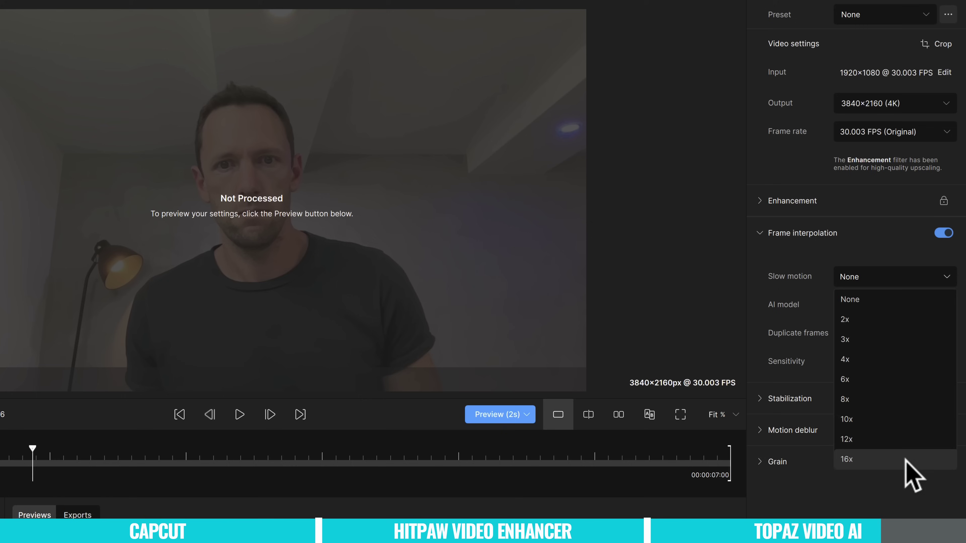
pyautogui.click(894, 499)
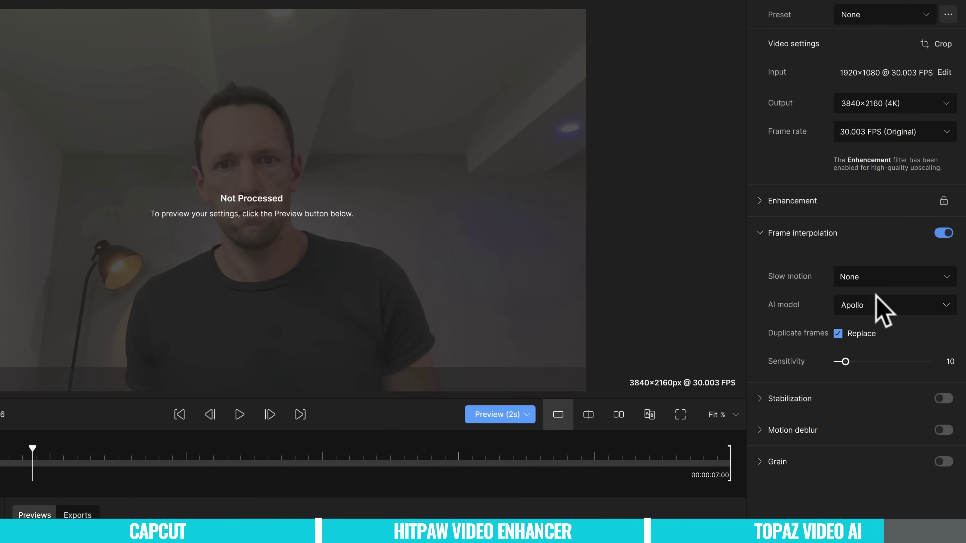
pyautogui.moveTo(758, 406)
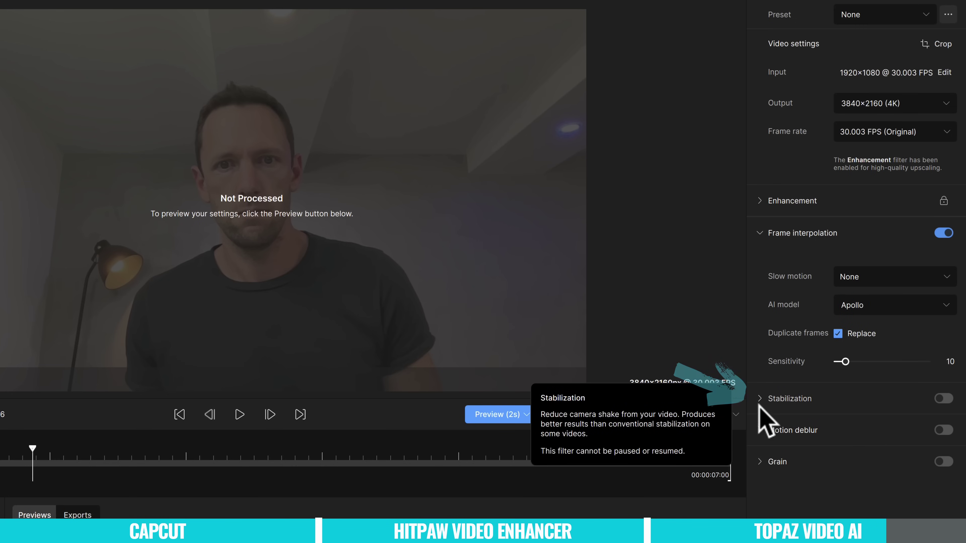
pyautogui.moveTo(759, 434)
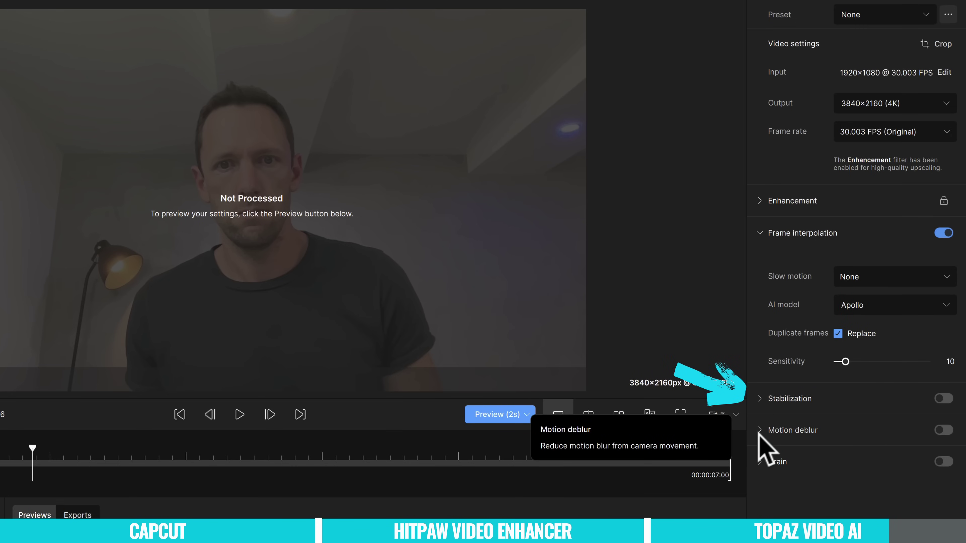
pyautogui.click(760, 461)
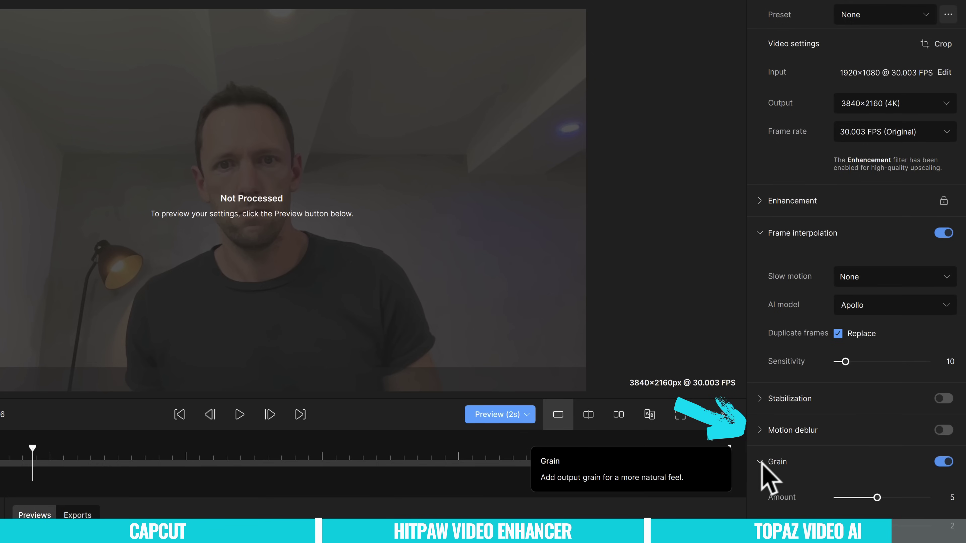
# Enable Stabilization and Motion deblur, then bring up the preset options menu
pyautogui.scroll(-3, 765, 494)
pyautogui.click(944, 284)
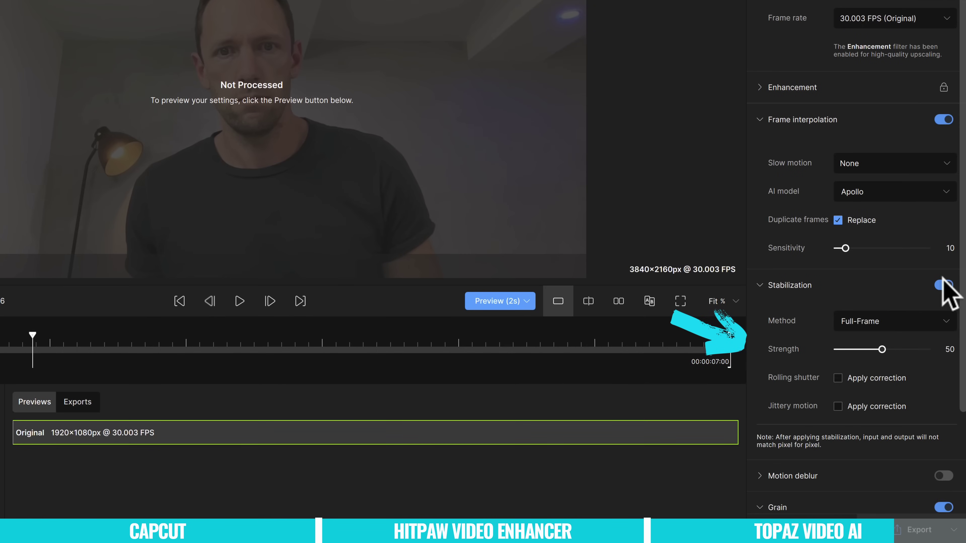
pyautogui.click(944, 476)
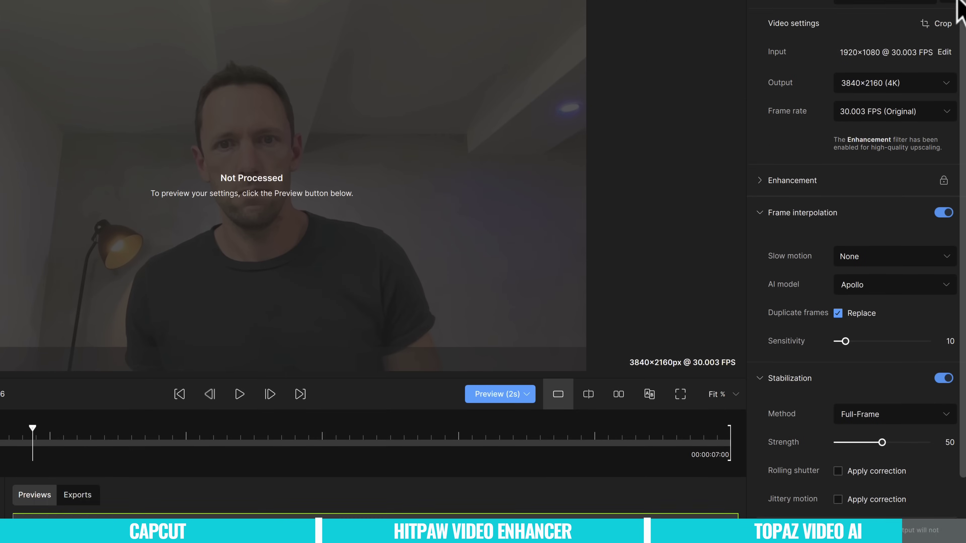
pyautogui.click(948, 36)
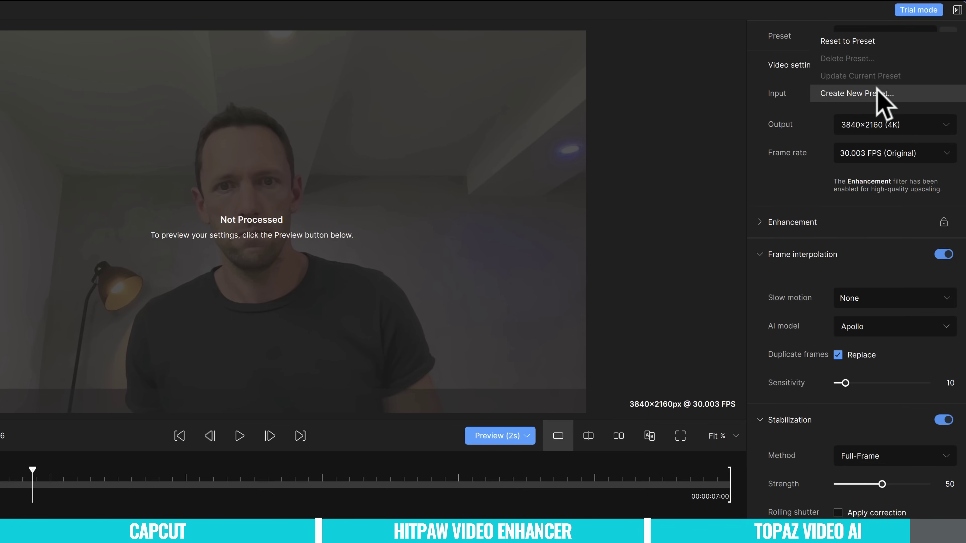
# Close the preset options menu and open the list of saved presets
pyautogui.click(784, 38)
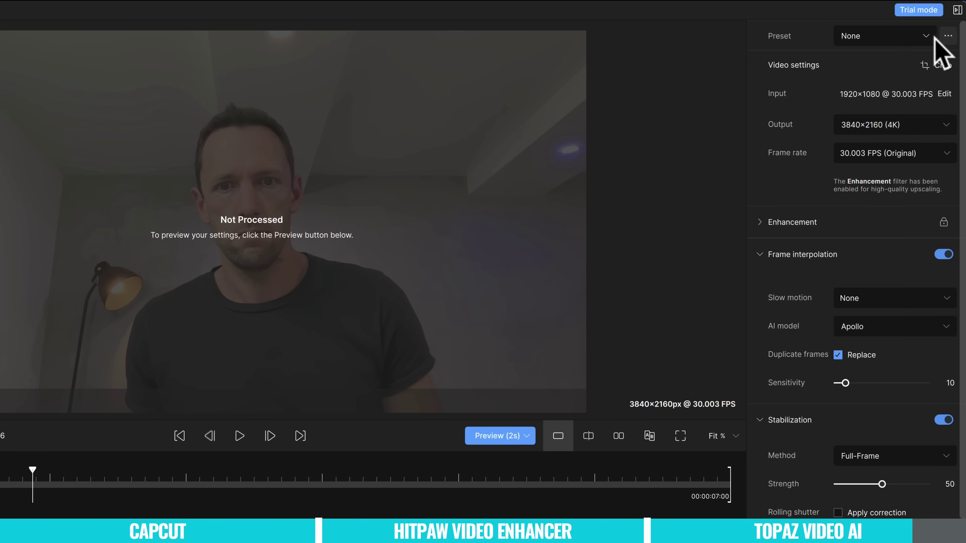
pyautogui.click(926, 37)
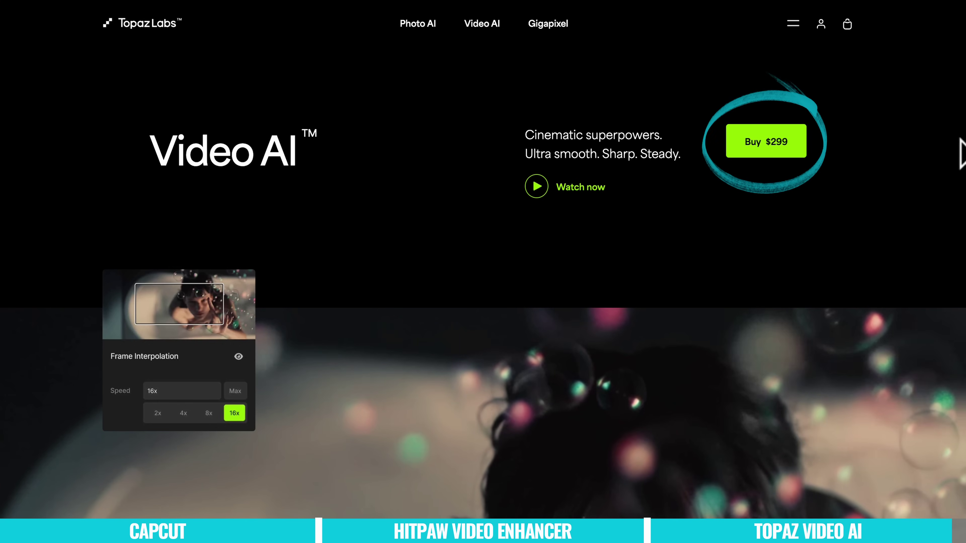
# Expand the FAQ entry 'What is included with my purchase?' on the Topaz website
pyautogui.scroll(-1, 483, 266)
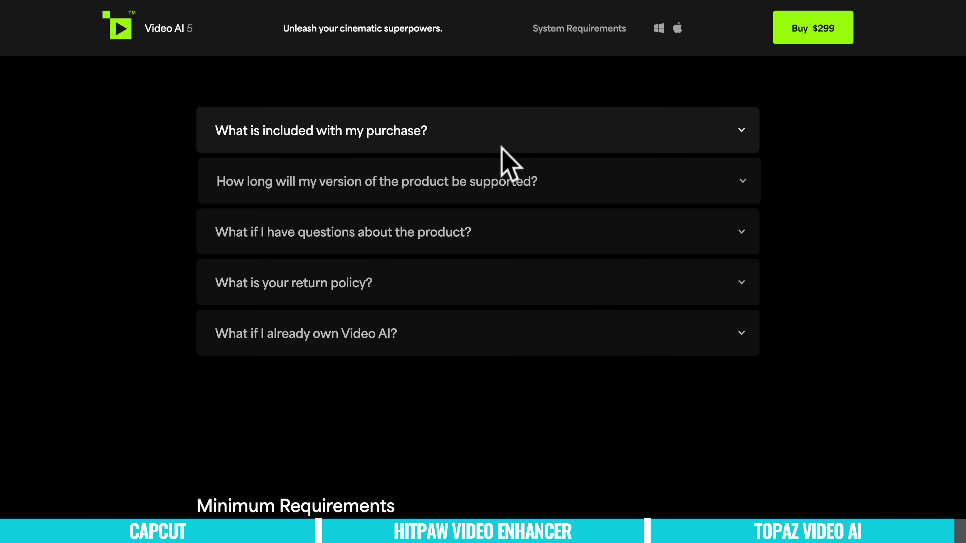
pyautogui.click(505, 135)
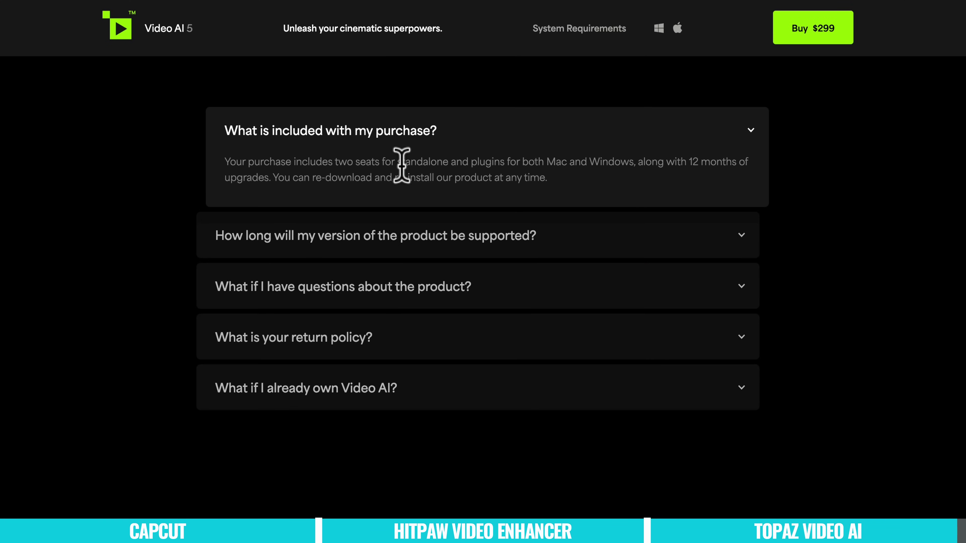